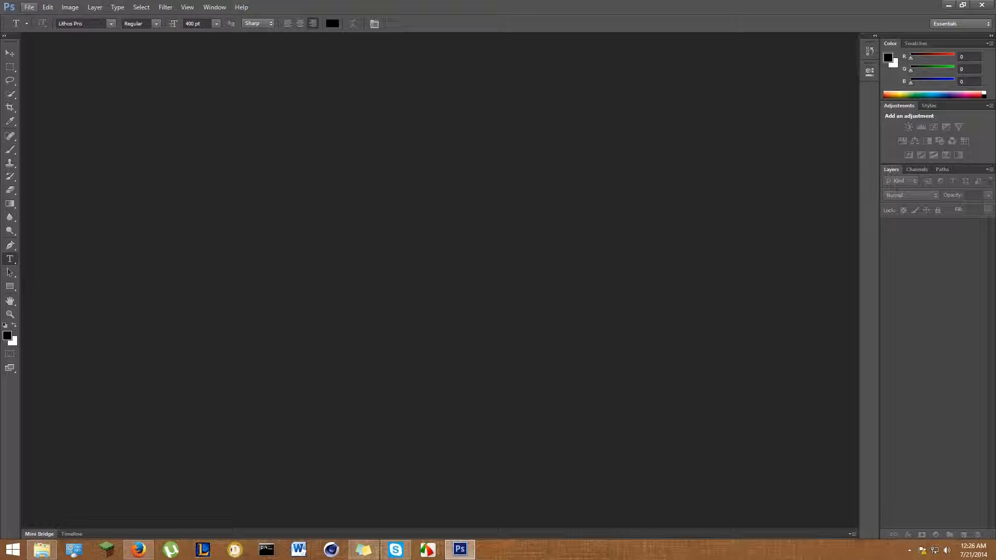
Create a new 2120 × 1192 pixel document in RGB Color with a white background
click(28, 7)
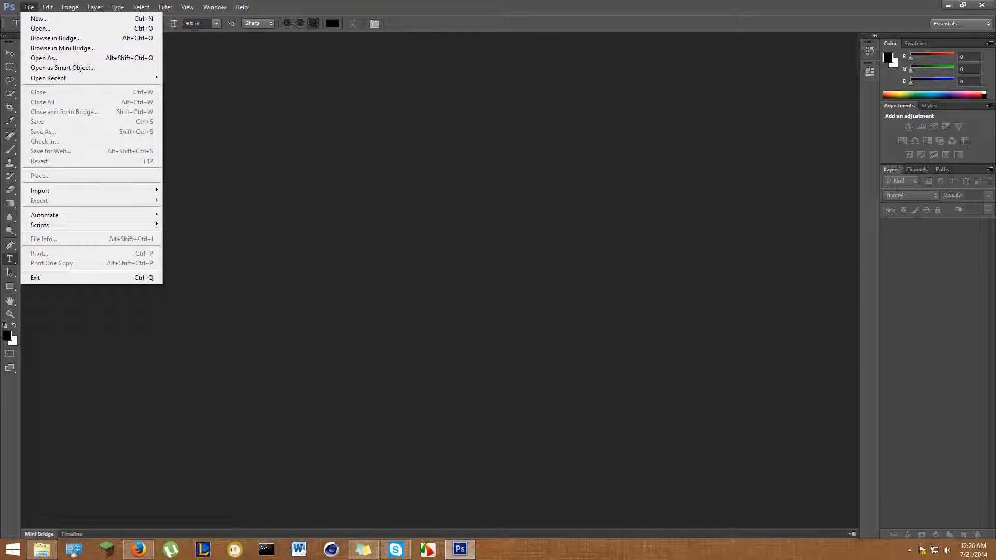
click(37, 17)
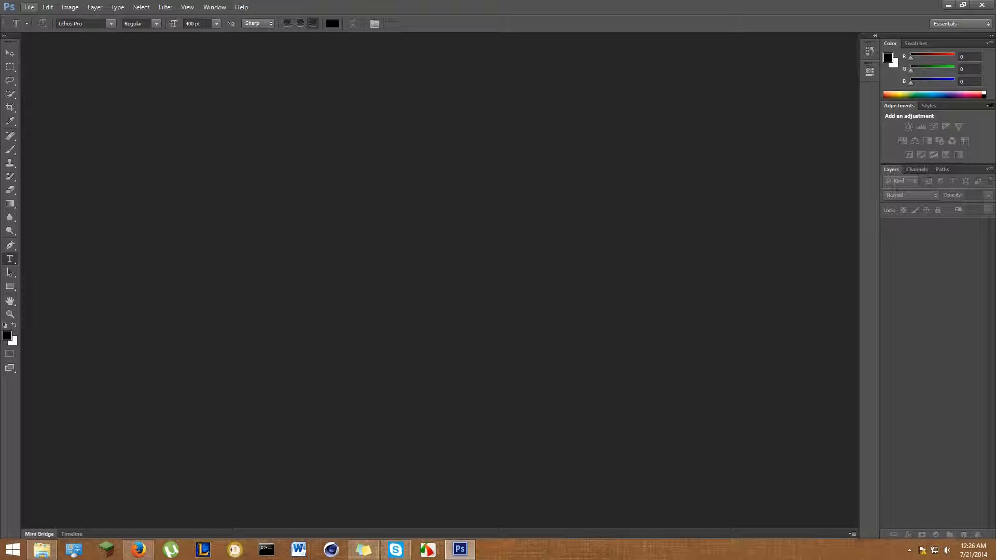
click(28, 6)
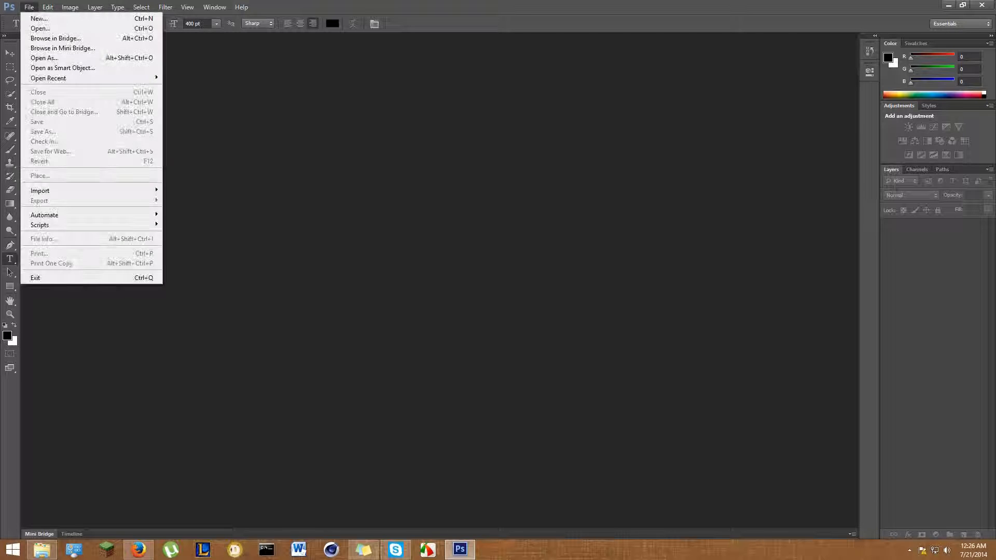
key(Return)
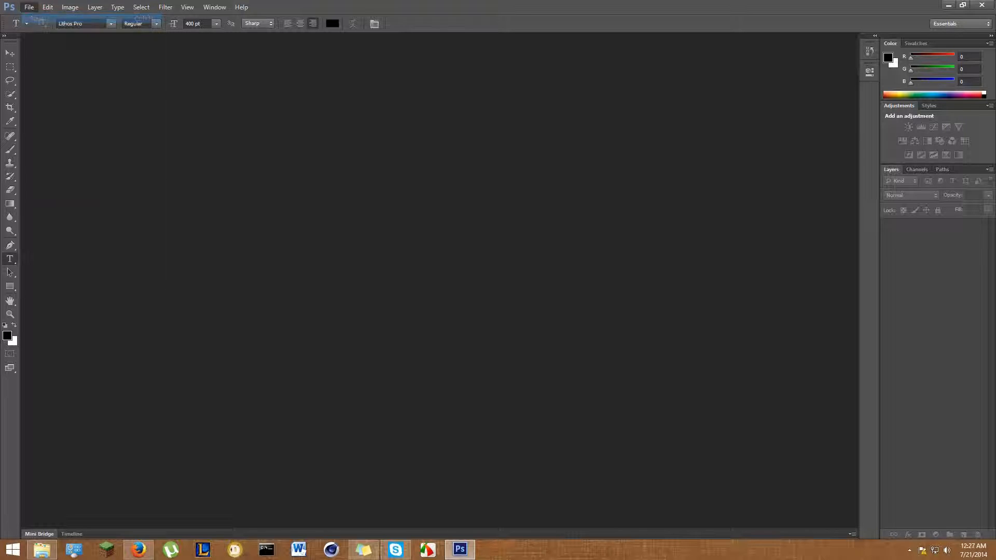
drag(498, 125, 490, 120)
click(548, 184)
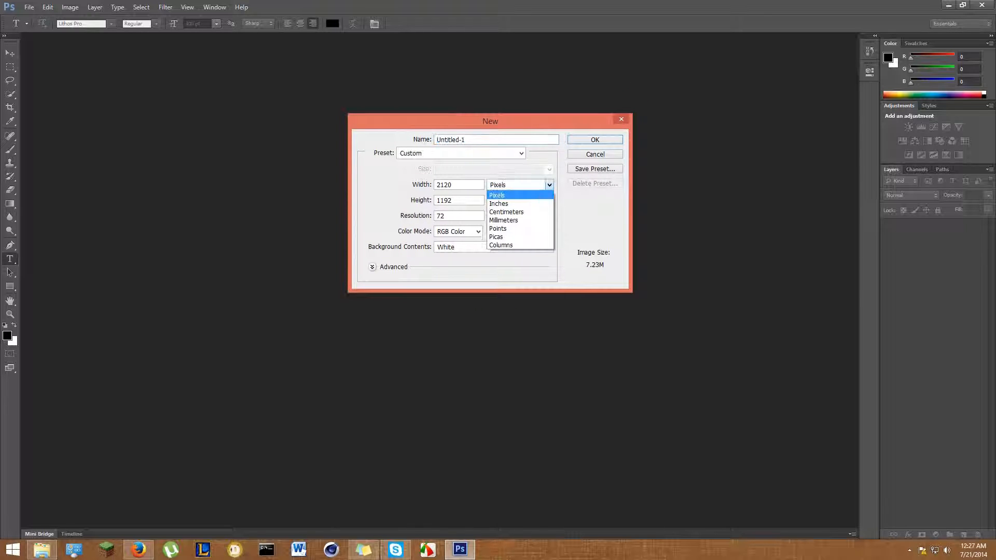
click(497, 195)
click(549, 200)
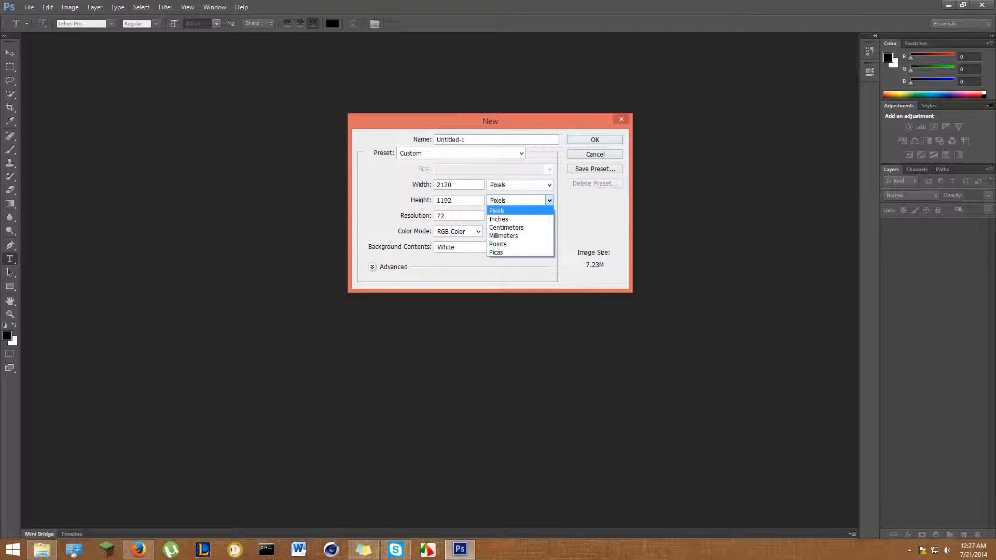
click(497, 210)
double_click(444, 185)
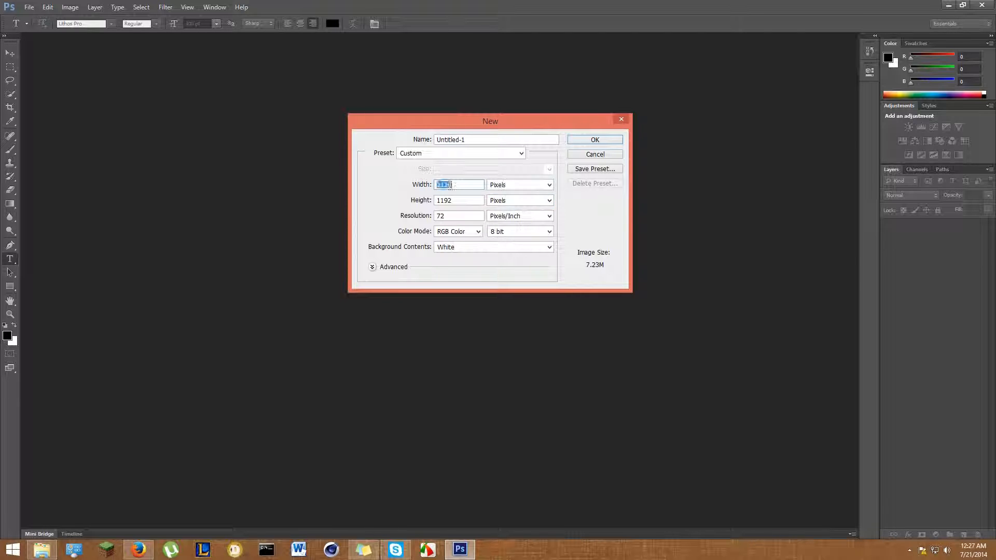
click(451, 184)
key(Return)
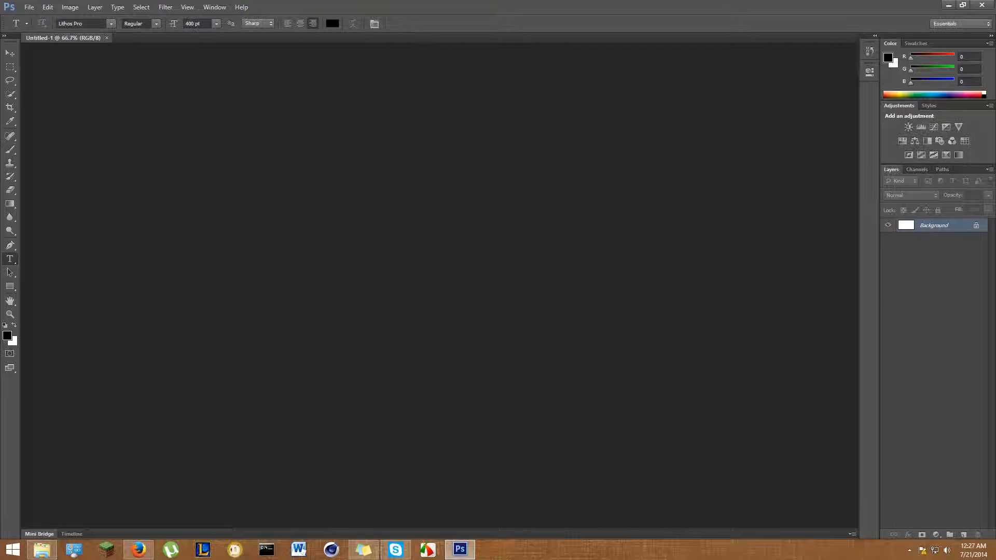
Switch to File Explorer and open the ImagesFoGFX folder inside Downloads > GFX
click(42, 549)
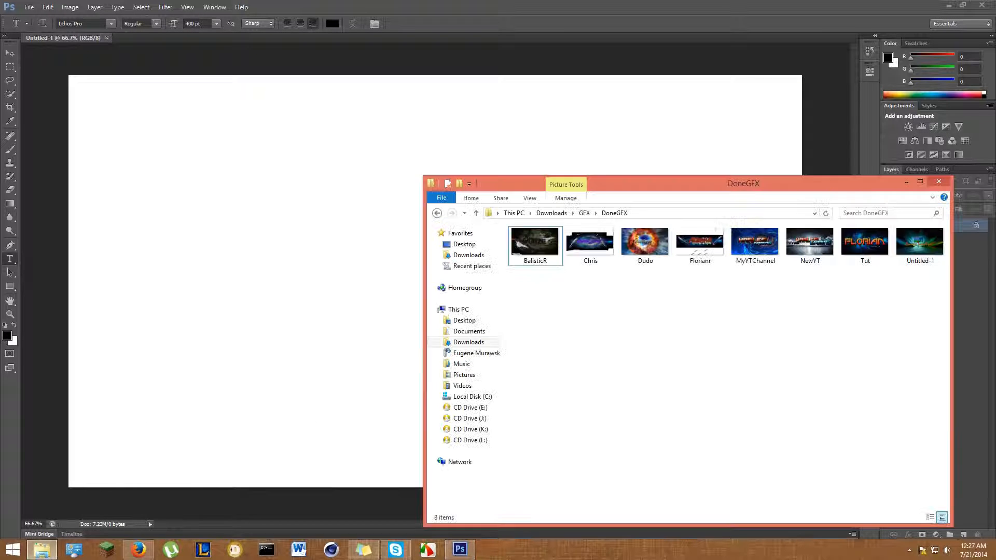
drag(666, 183, 679, 149)
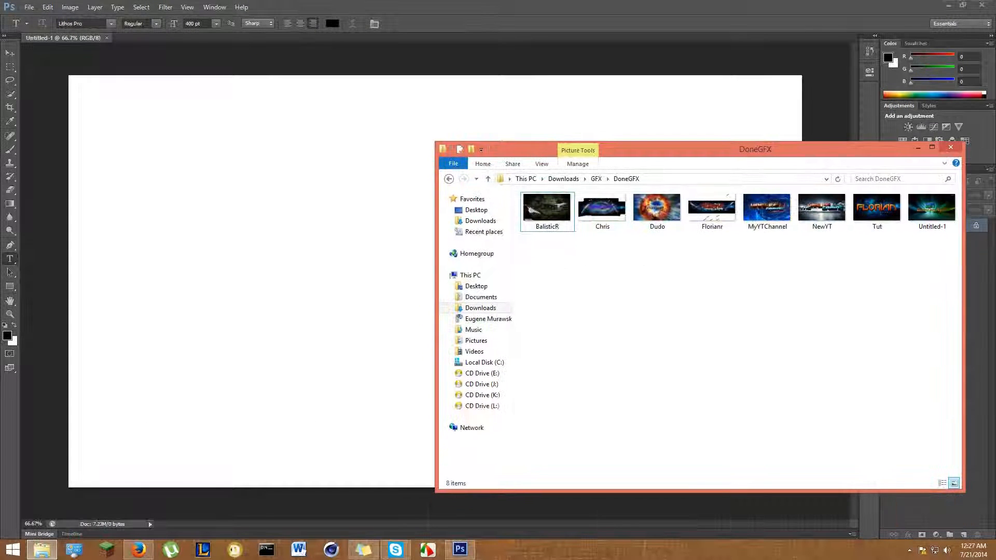
click(449, 179)
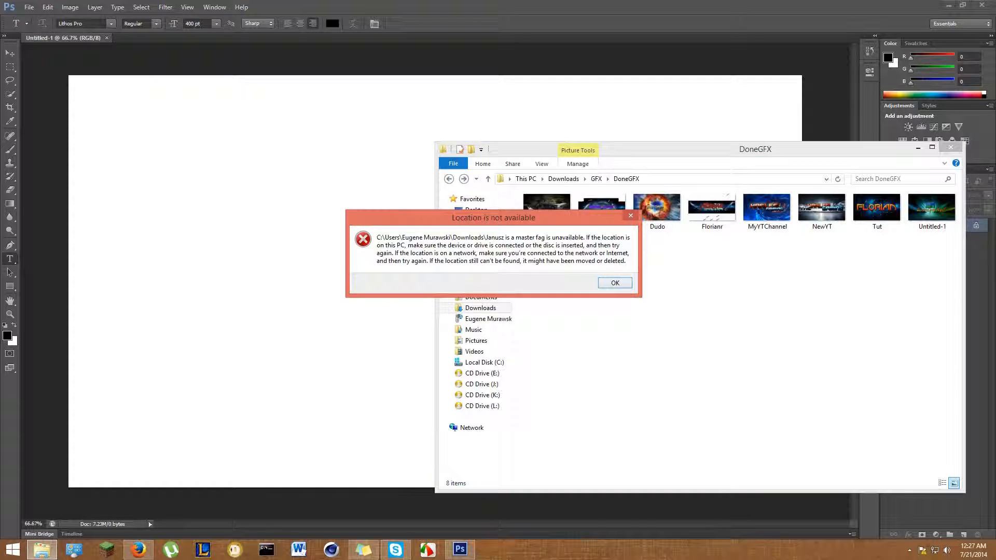
key(Return)
click(480, 221)
double_click(710, 217)
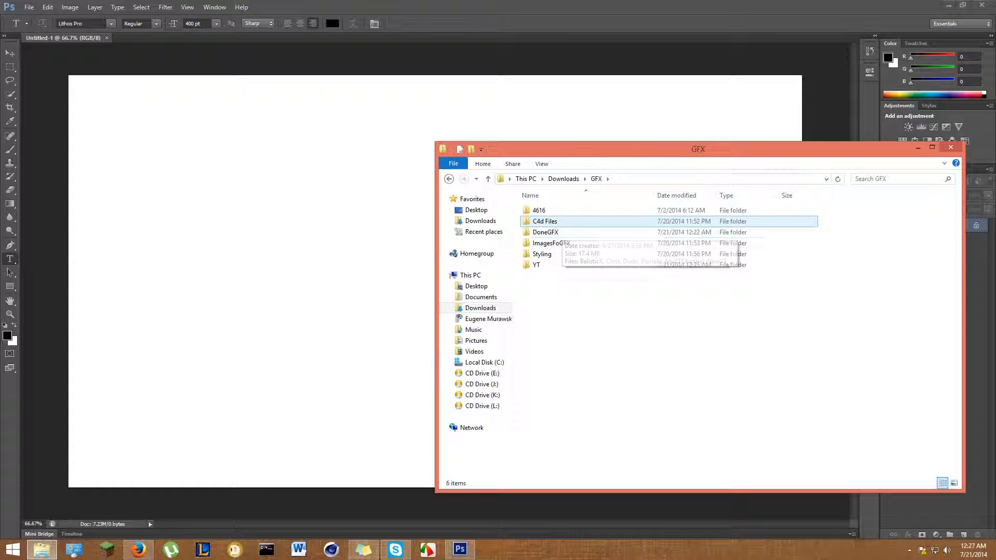
double_click(602, 232)
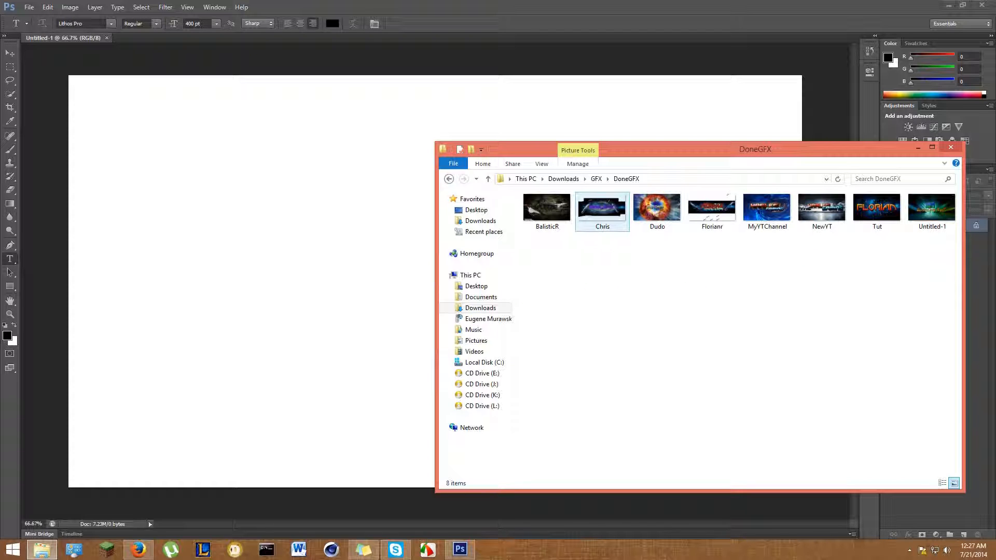
click(449, 179)
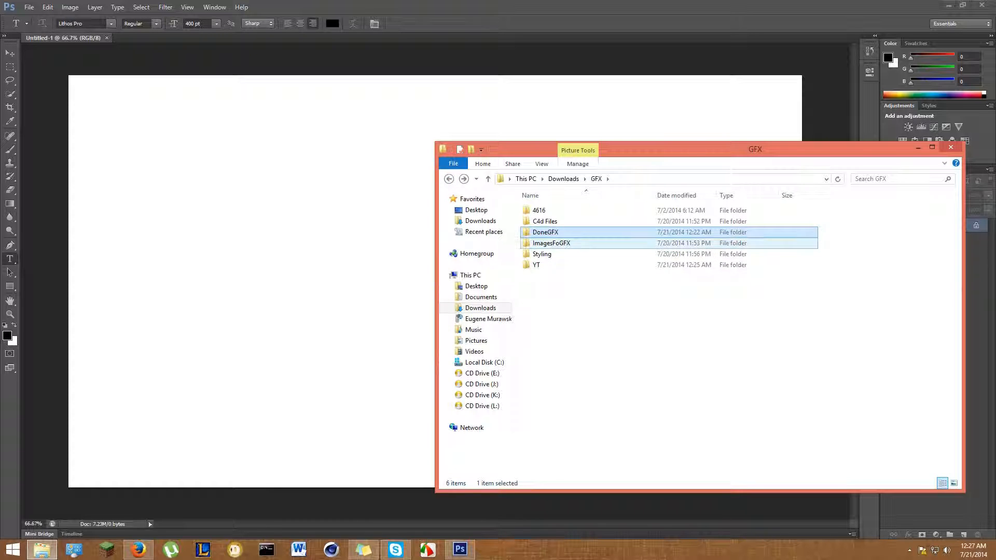
double_click(602, 243)
Place the latest-blue-space-explosion image into the Photoshop document and stretch it to fill the whole canvas
drag(648, 149, 450, 257)
drag(623, 334, 436, 155)
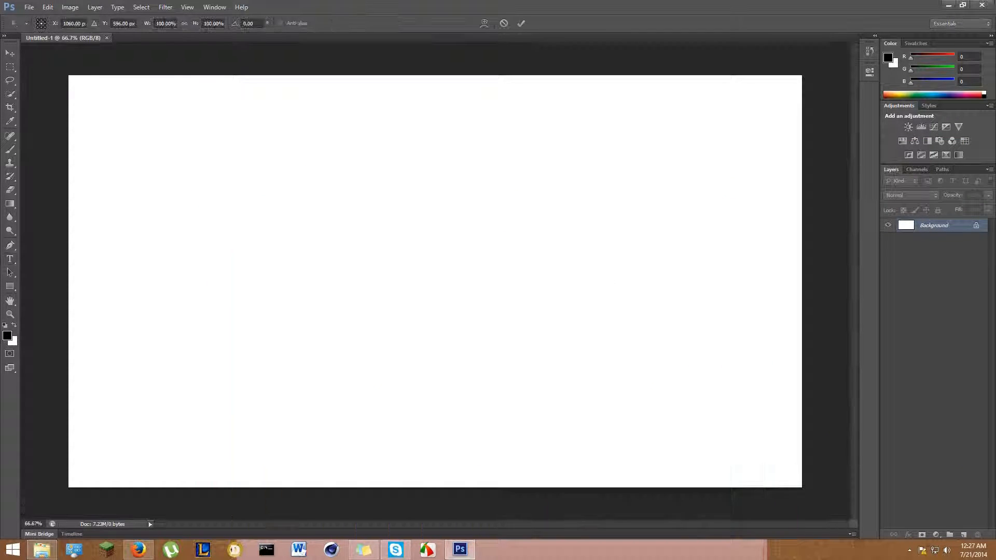
drag(612, 282, 802, 282)
drag(530, 381, 530, 487)
drag(258, 335, 68, 335)
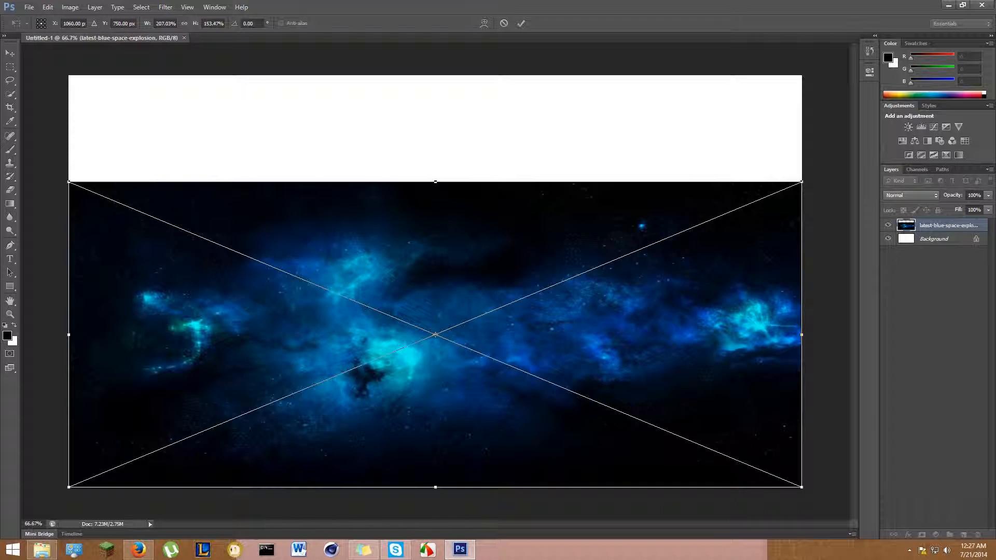
drag(435, 182, 436, 75)
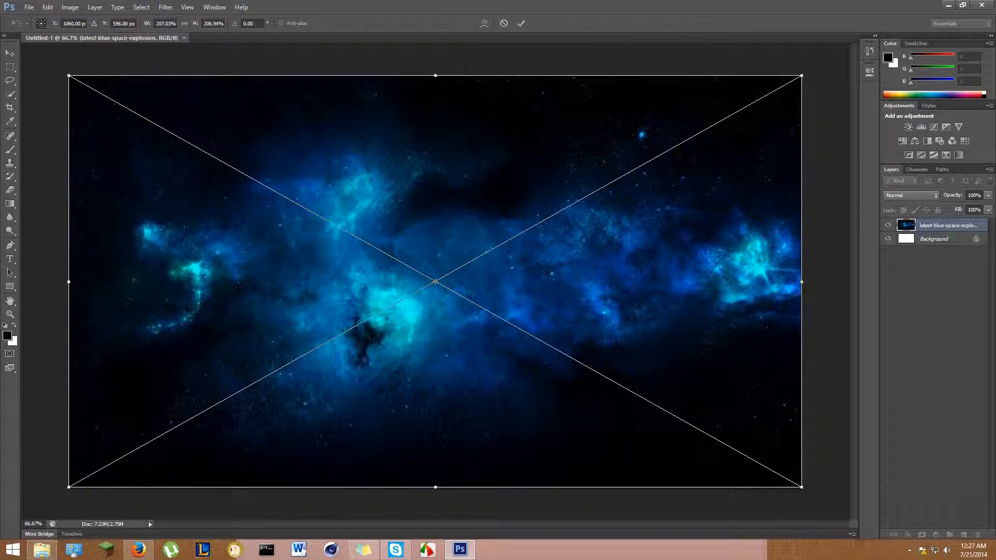
click(10, 52)
key(Return)
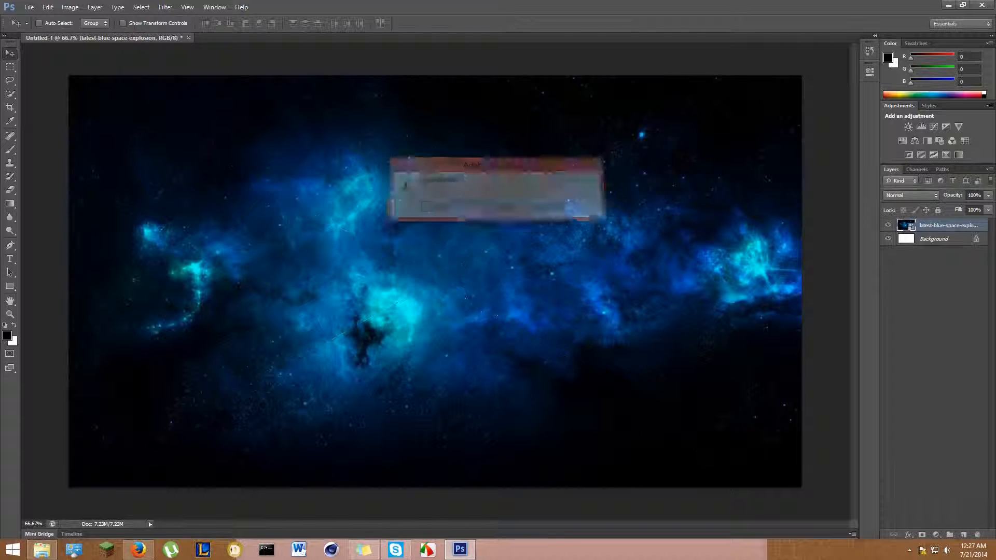
key(m)
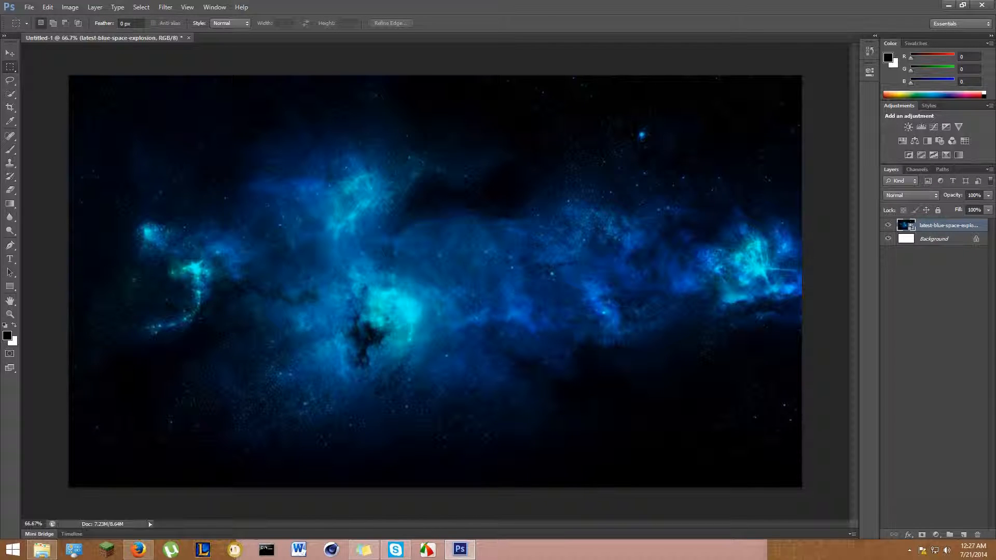
drag(69, 206, 861, 387)
key(ctrl+d)
Start a line of text over the space background with the font size set to 220 pt
click(10, 259)
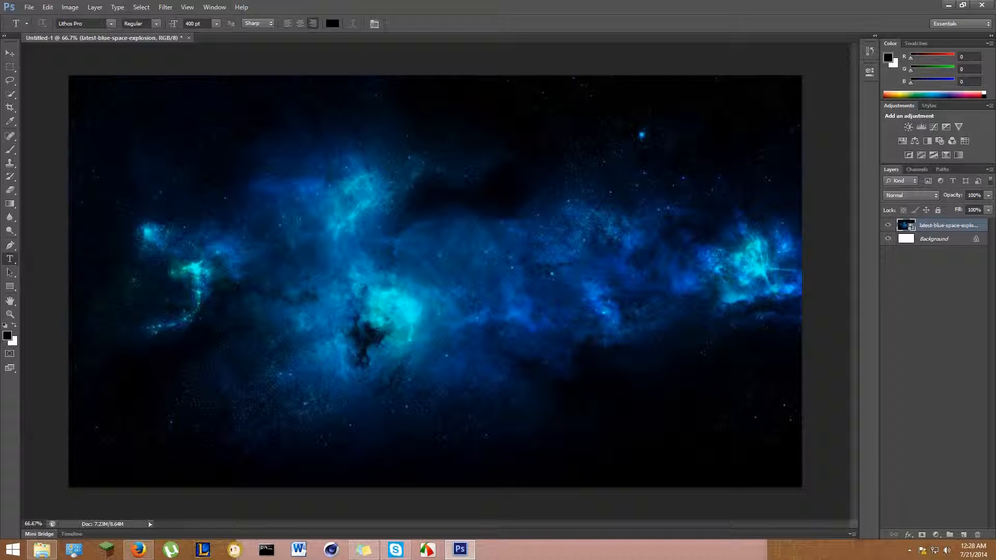
click(270, 308)
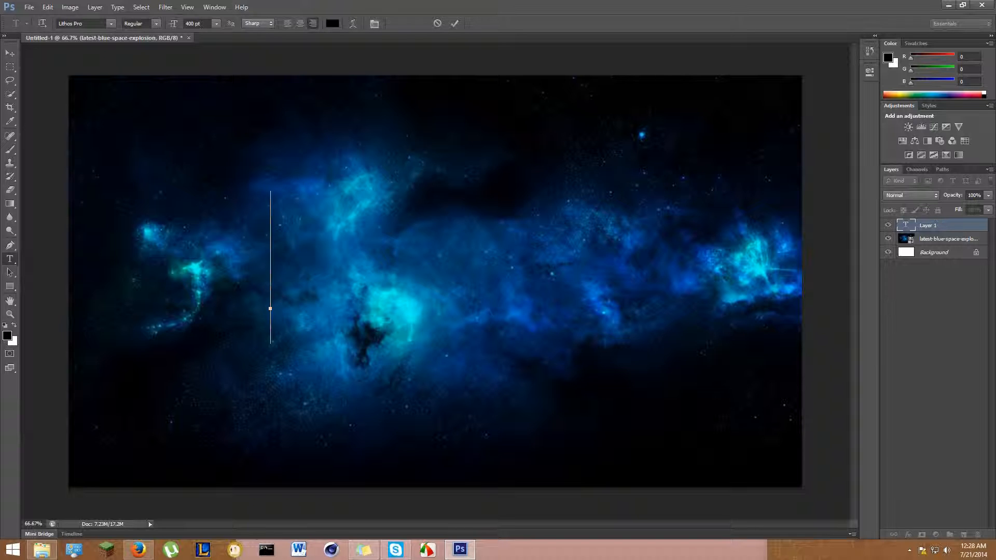
triple_click(197, 24)
text(22)
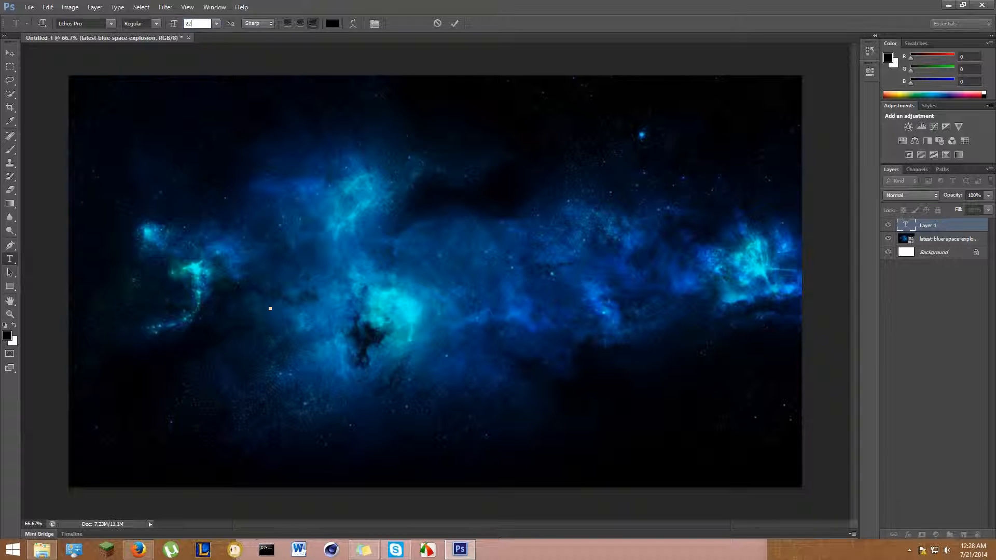
text(0)
key(Return)
text(F)
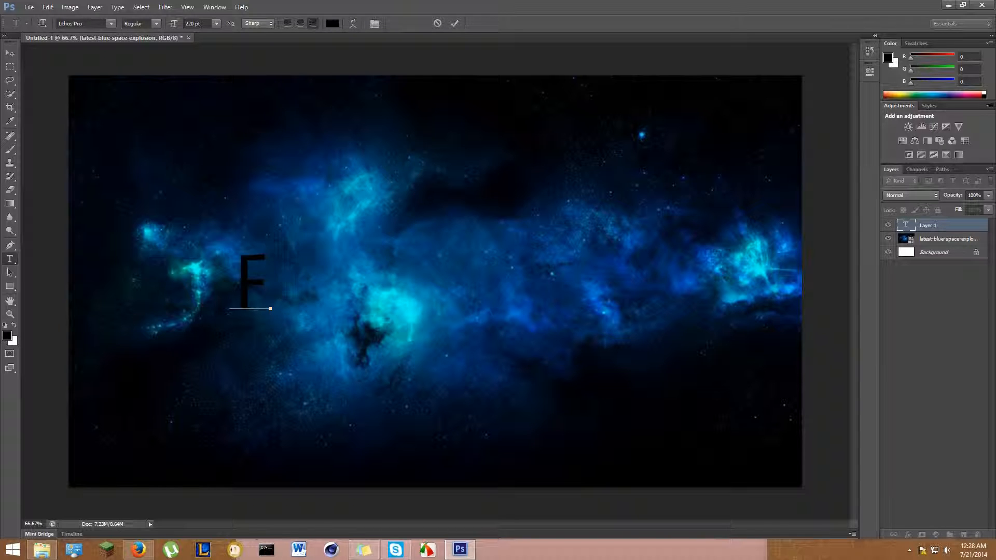
key(BackSpace)
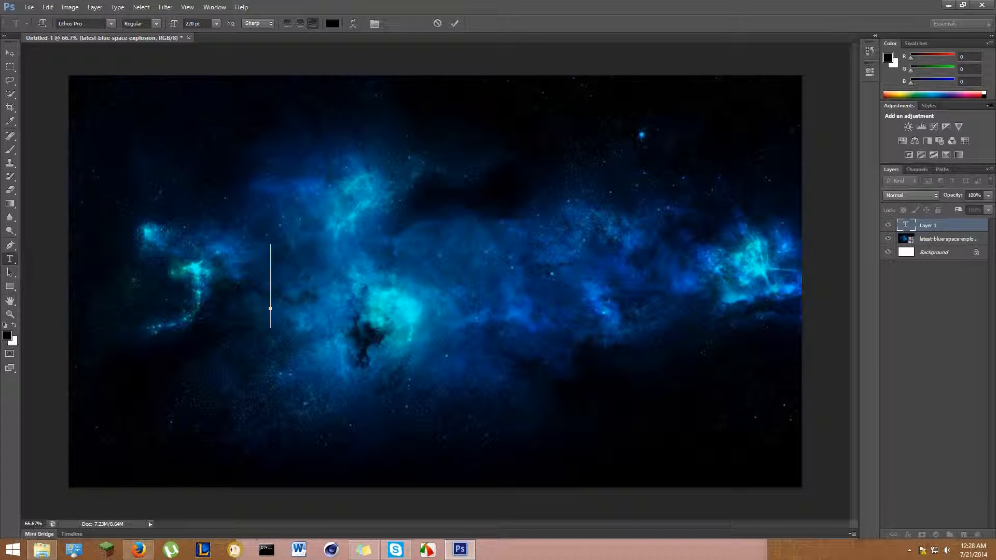
Enter the name as title text in a different font and move it to the middle of the canvas
click(83, 23)
click(111, 23)
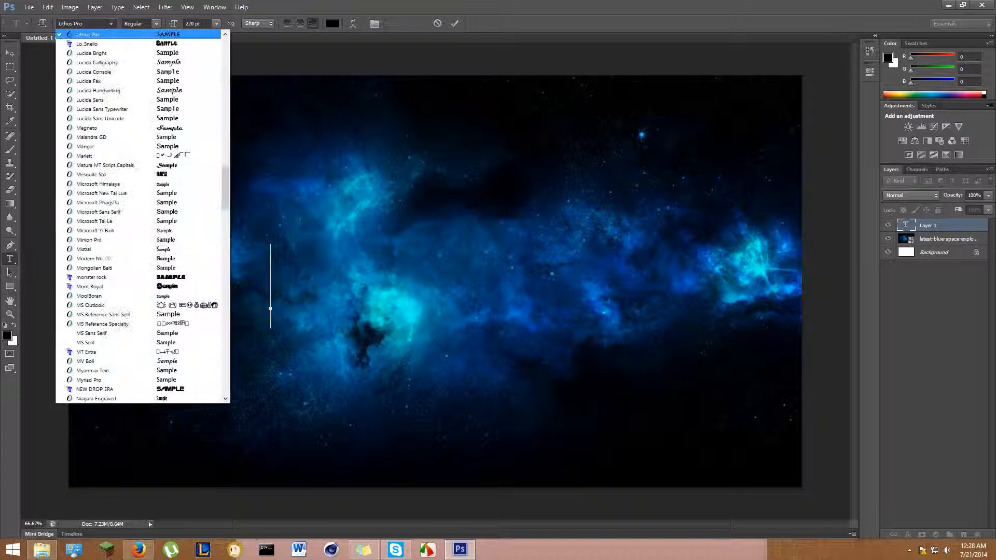
scroll(104, 230, down, 1)
scroll(104, 228, down, 2)
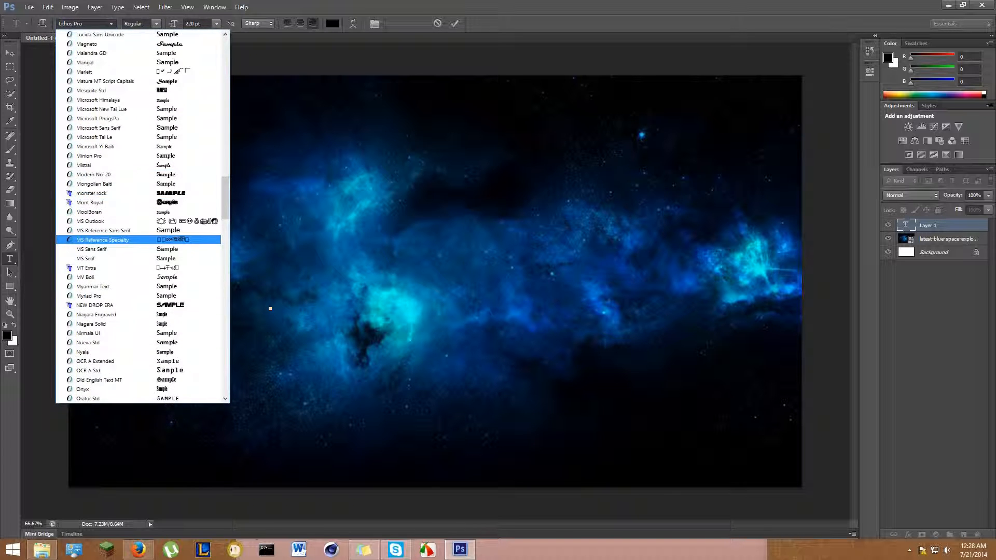
click(174, 30)
text(Florianr)
click(10, 52)
drag(270, 274, 520, 249)
right_click(923, 225)
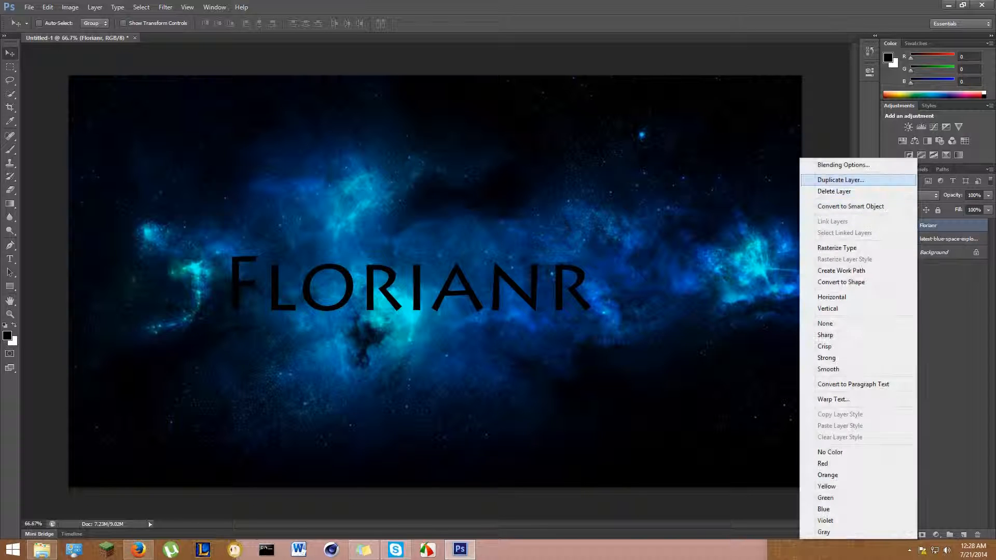
click(840, 164)
drag(630, 133, 690, 131)
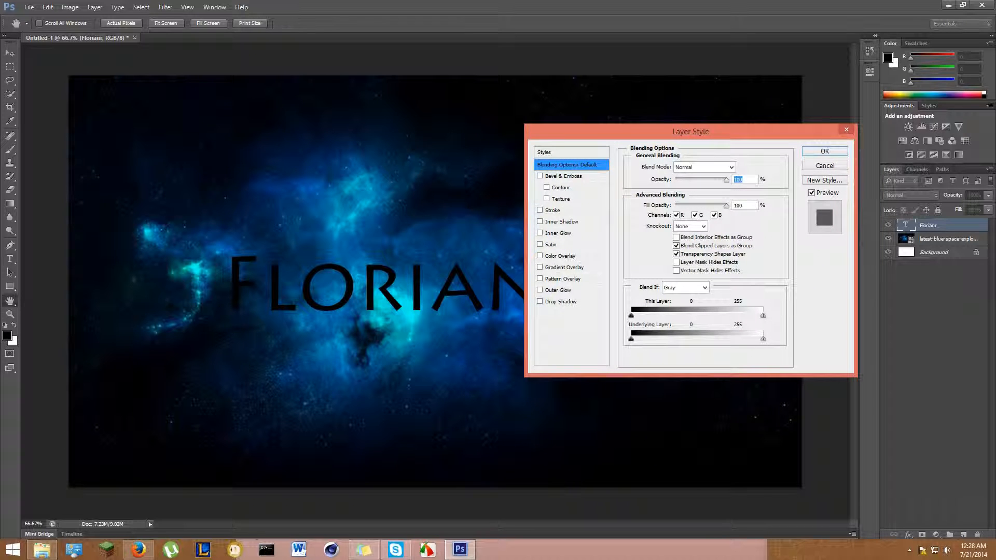
key(Escape)
Open the blending options of the title text layer
right_click(941, 224)
click(867, 165)
click(563, 176)
mouse_move(677, 193)
mouse_down()
mouse_move(723, 192)
mouse_move(672, 193)
mouse_up()
click(540, 176)
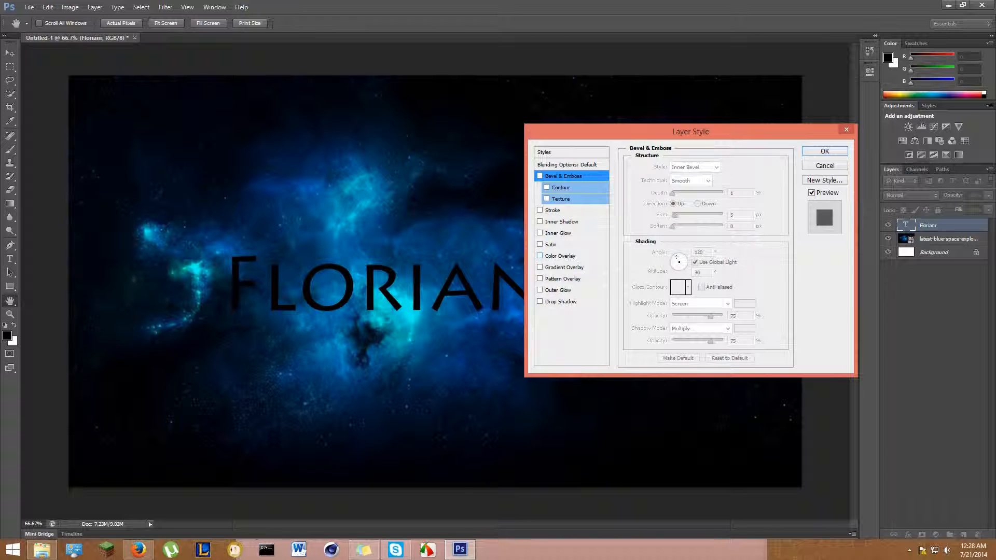
Add a Gradient Overlay to the title text and change the gradient's black starting stop to teal
click(563, 267)
click(695, 191)
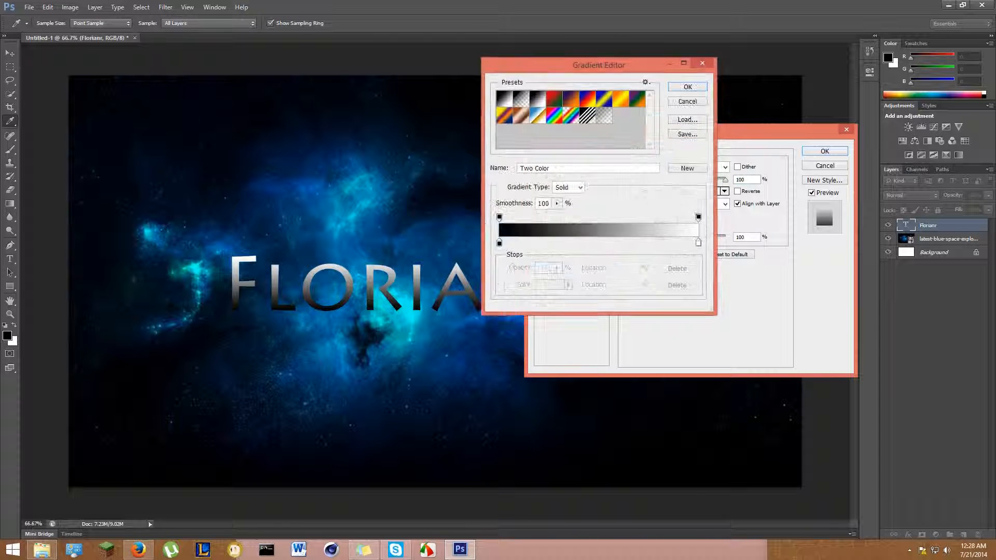
double_click(499, 243)
click(479, 175)
mouse_move(480, 174)
mouse_down()
mouse_move(456, 245)
mouse_move(483, 189)
mouse_up()
click(503, 210)
key(Return)
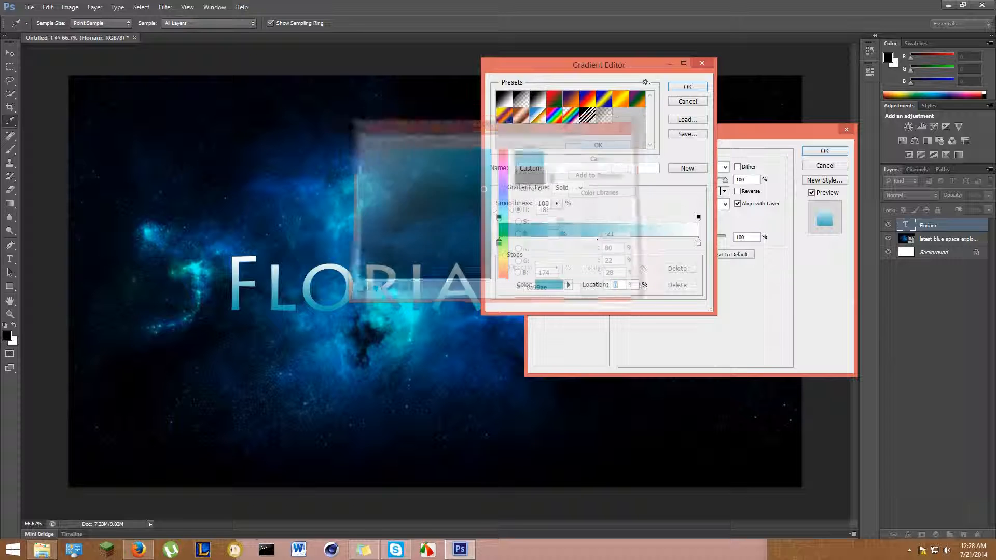
Set the gradient's white end stop to blue #1228ff and apply the edited gradient
double_click(698, 242)
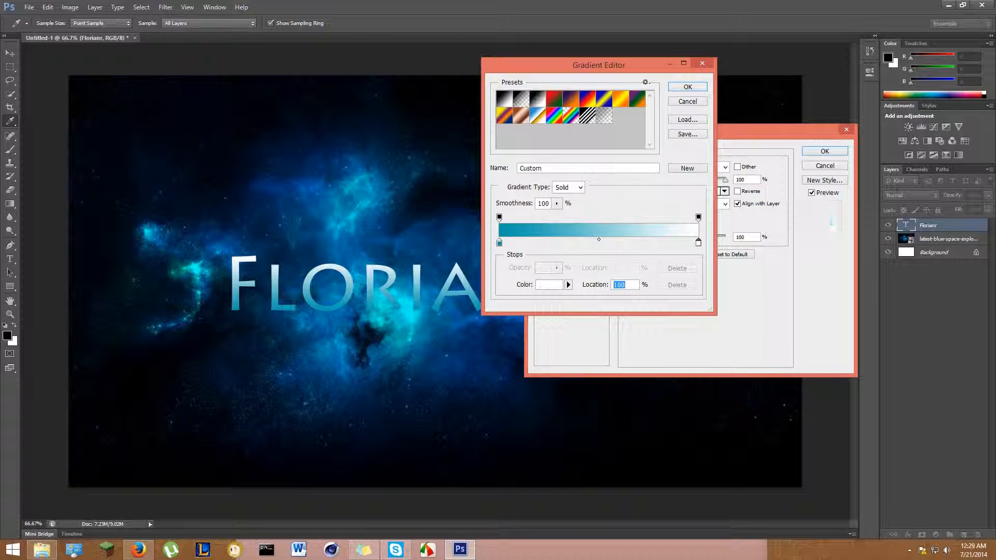
drag(503, 212, 503, 193)
click(482, 148)
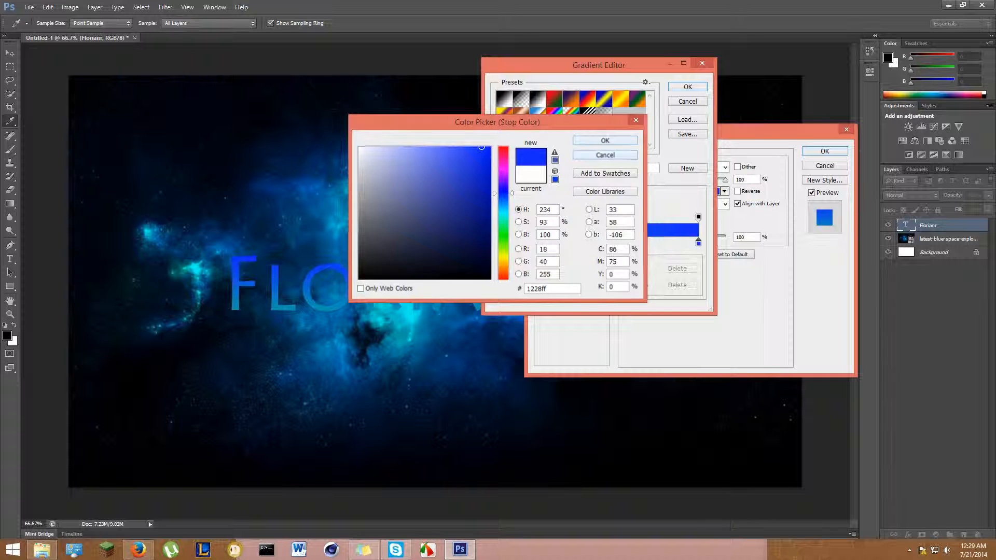
key(Return)
key(Return)
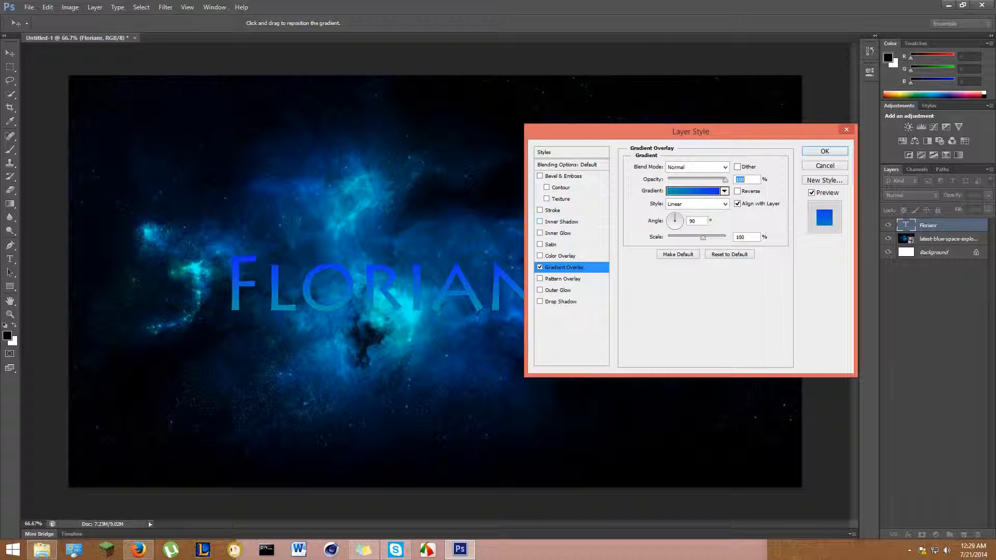
Add a black Stroke positioned outside the title text and increase its size slightly
click(552, 210)
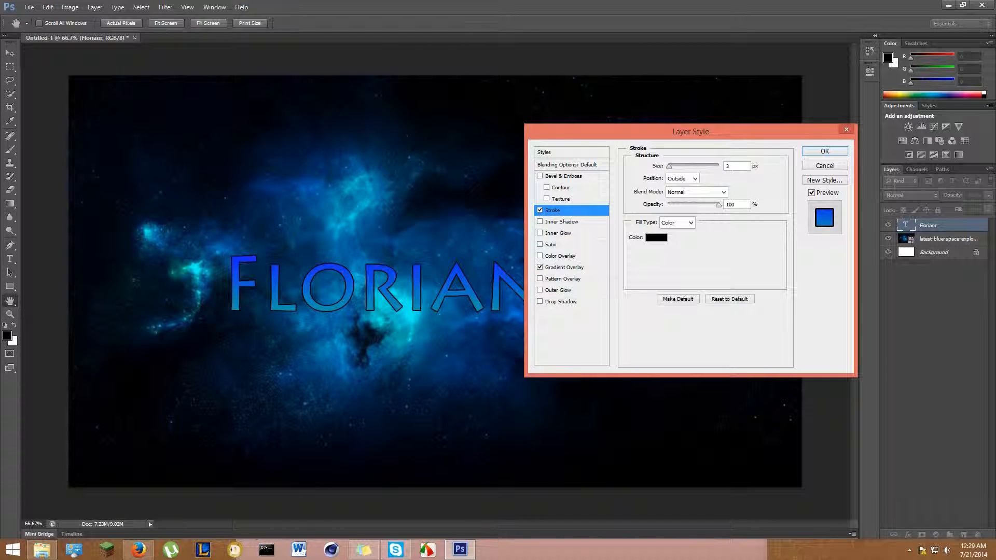
click(563, 267)
click(693, 191)
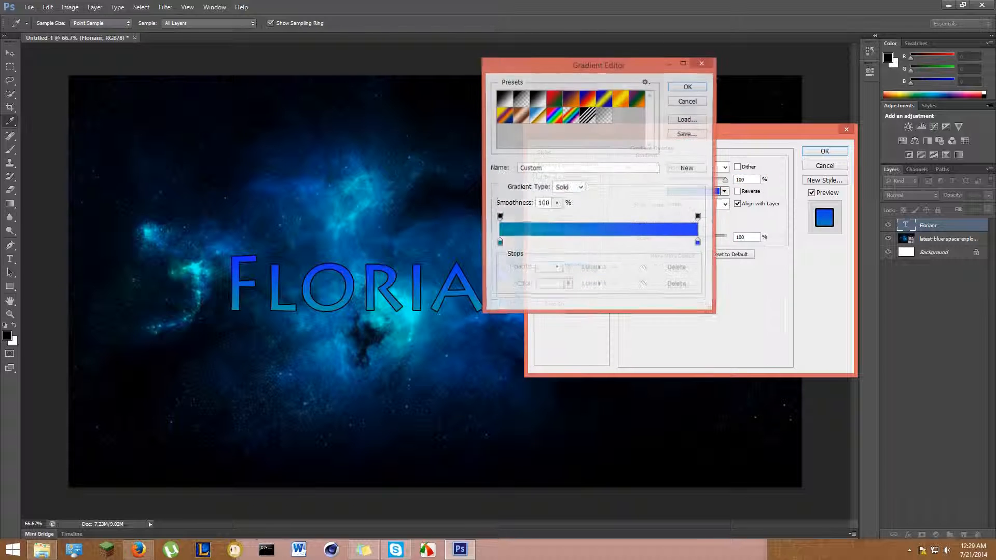
drag(581, 64, 662, 83)
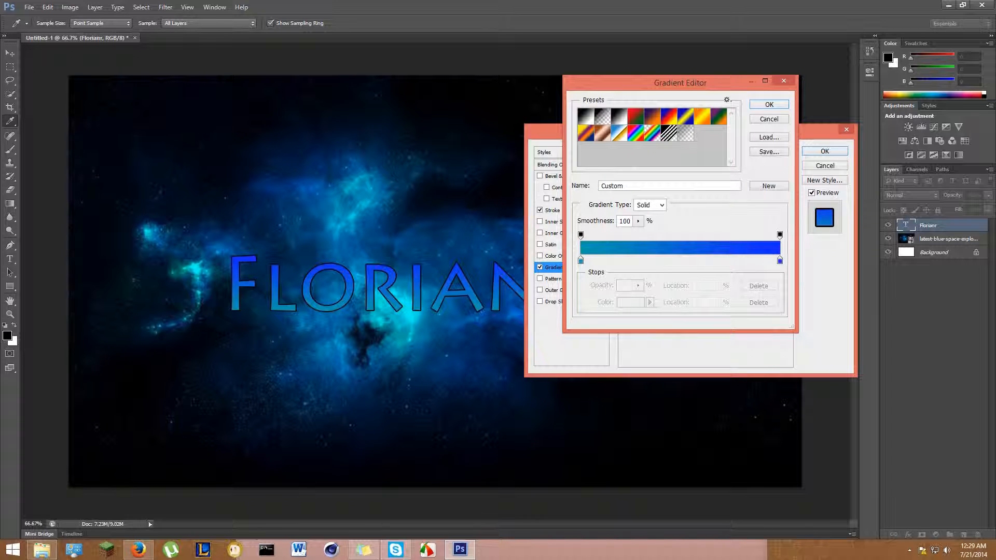
click(770, 104)
click(553, 210)
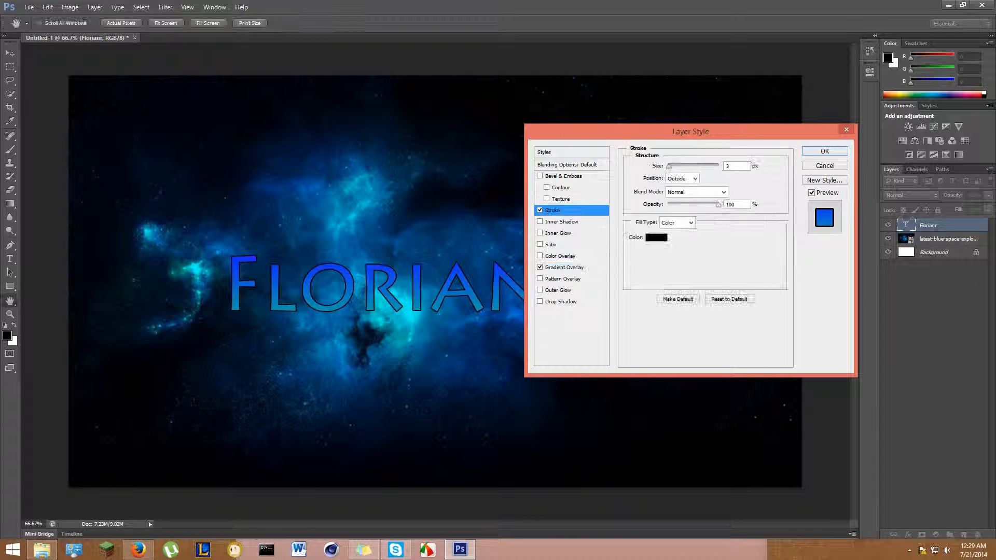
mouse_move(669, 166)
mouse_down()
mouse_move(683, 166)
mouse_move(671, 166)
mouse_up()
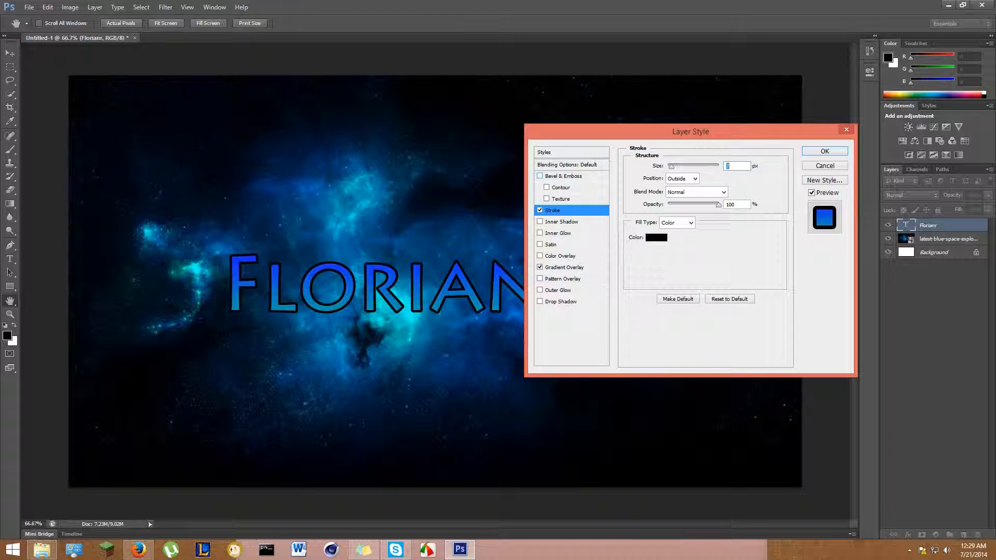
Add a smooth Inner Bevel to the title text with depth 633%, a very small size and soften 0 px
click(563, 176)
drag(672, 193, 696, 193)
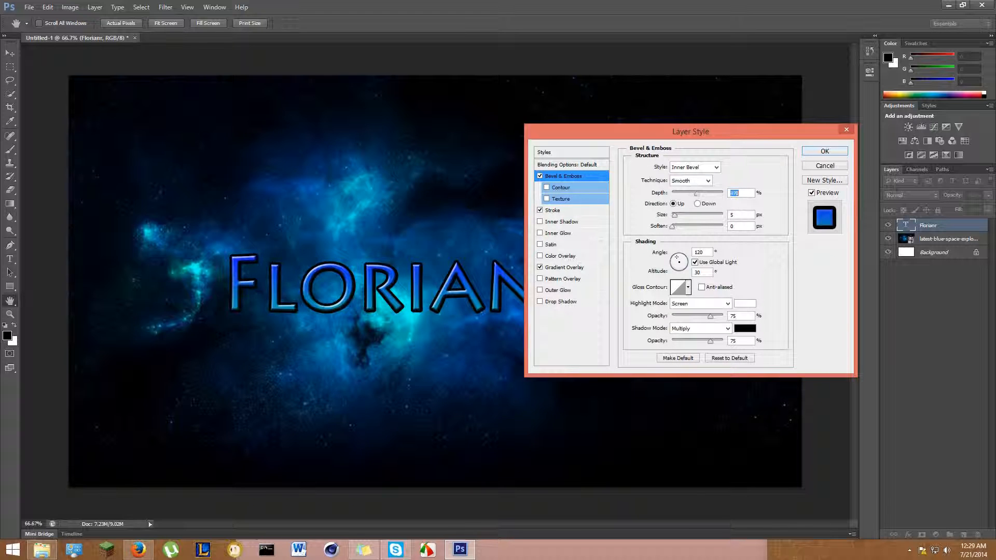
text(1)
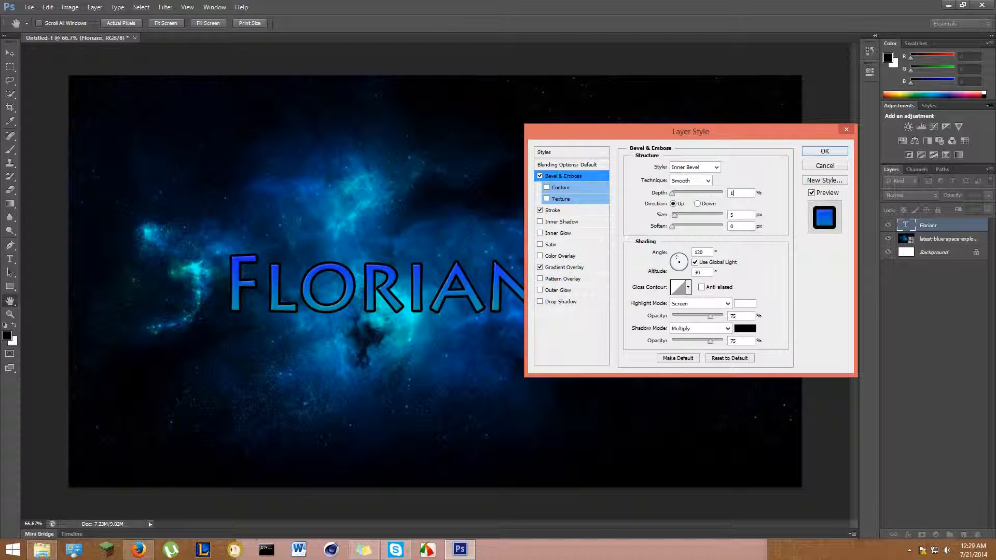
drag(673, 193, 683, 215)
drag(684, 215, 720, 215)
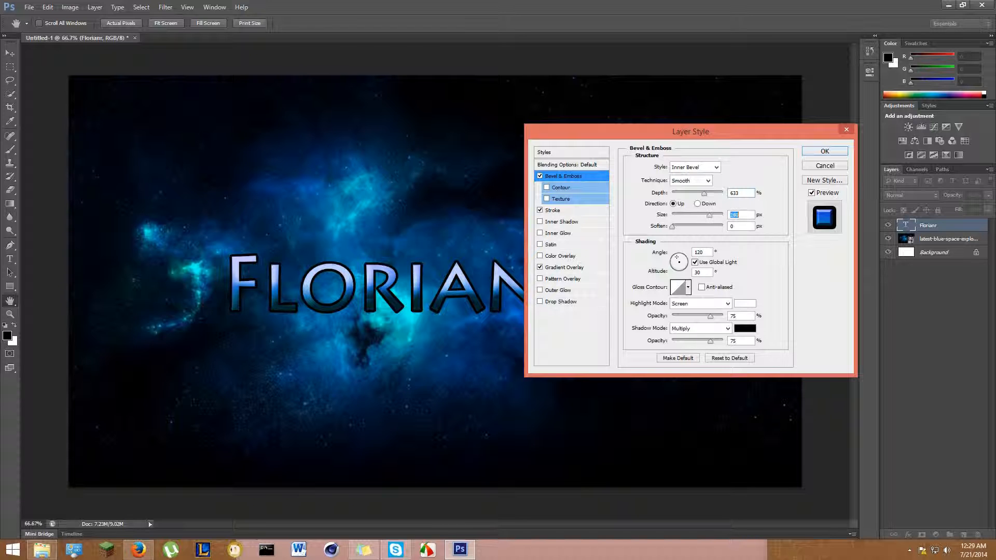
text(0)
mouse_move(672, 215)
mouse_down()
mouse_move(679, 227)
mouse_move(724, 226)
mouse_move(680, 215)
mouse_up()
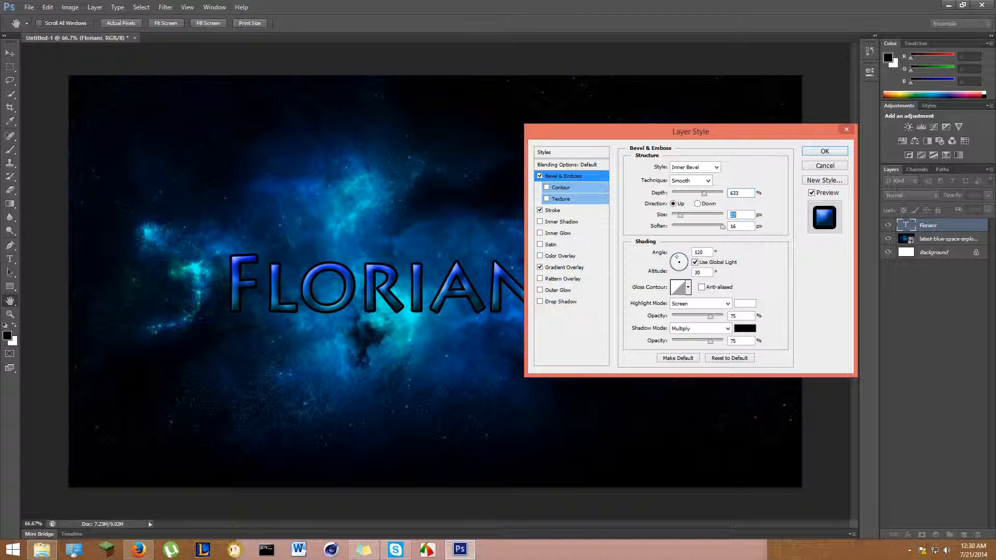
drag(722, 226, 673, 215)
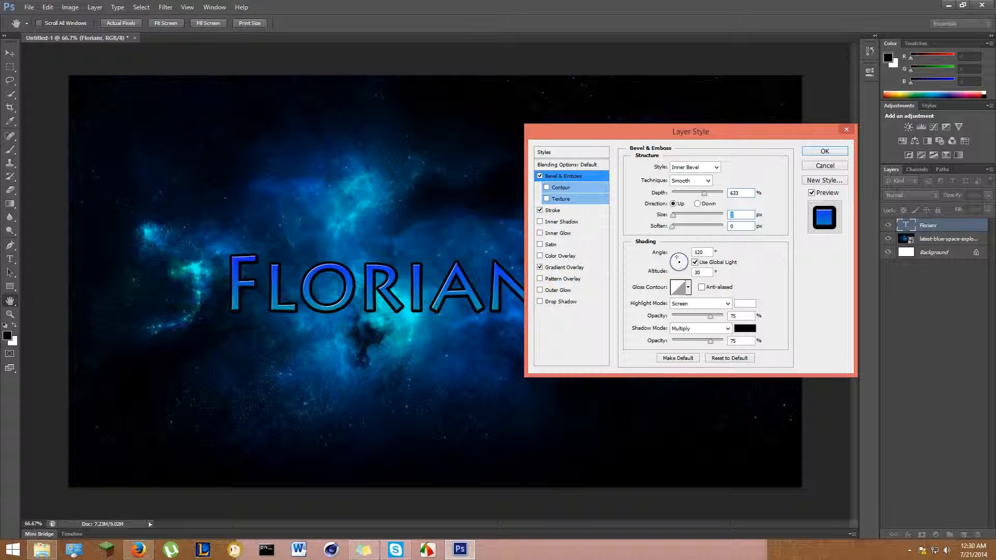
Add a Drop Shadow to the title text with distance 91 px, size 7 px and a moderate spread
click(560, 301)
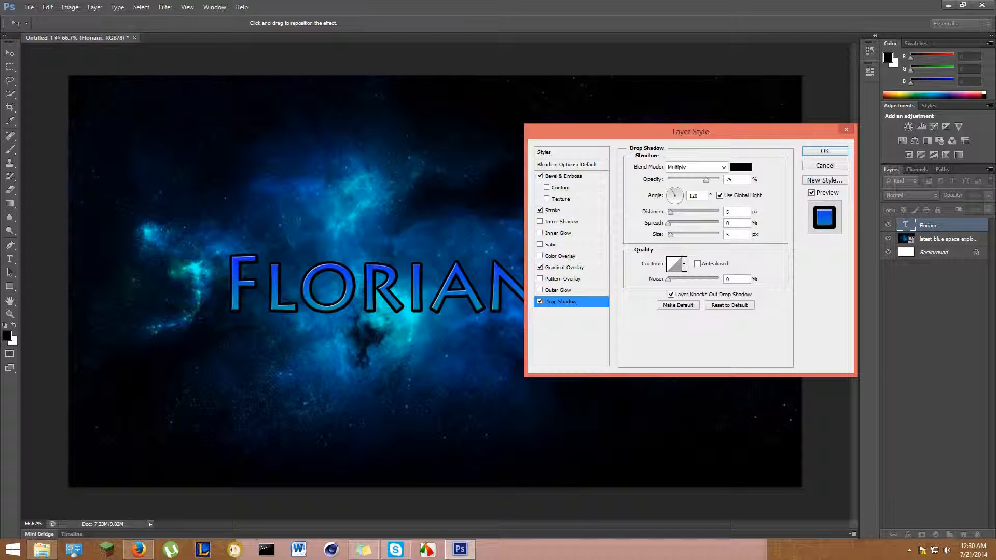
mouse_move(668, 223)
mouse_down()
mouse_move(678, 222)
mouse_move(668, 223)
mouse_move(676, 233)
mouse_move(689, 212)
mouse_move(704, 211)
mouse_move(689, 234)
mouse_move(672, 234)
mouse_move(679, 222)
mouse_up()
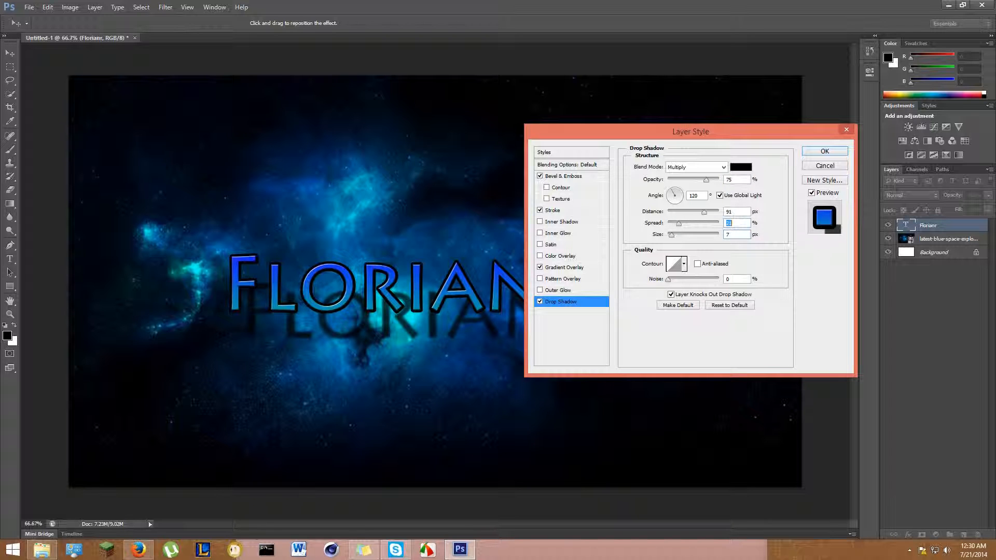
drag(698, 130, 744, 128)
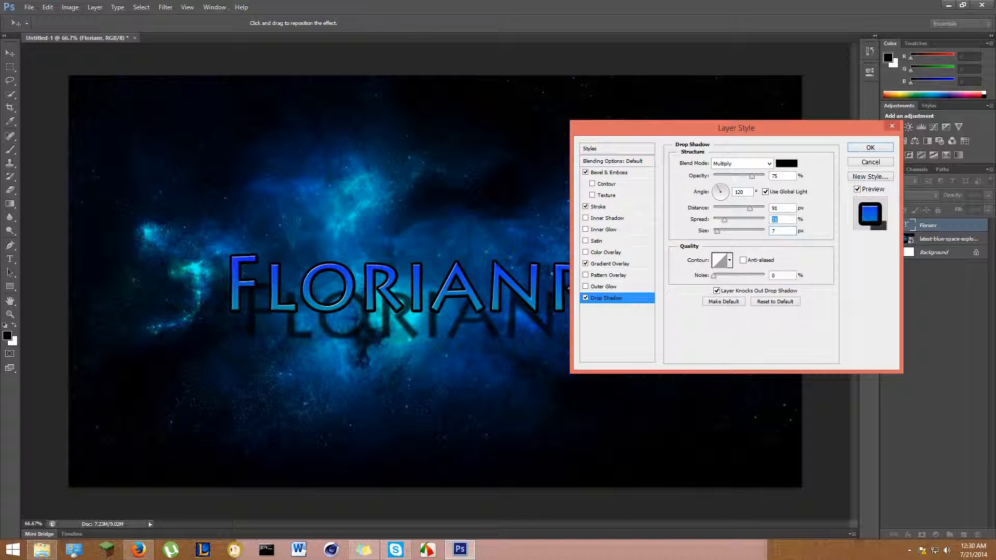
Try an Inner Glow, an Inner Shadow and a bevel Texture on the title text
click(604, 229)
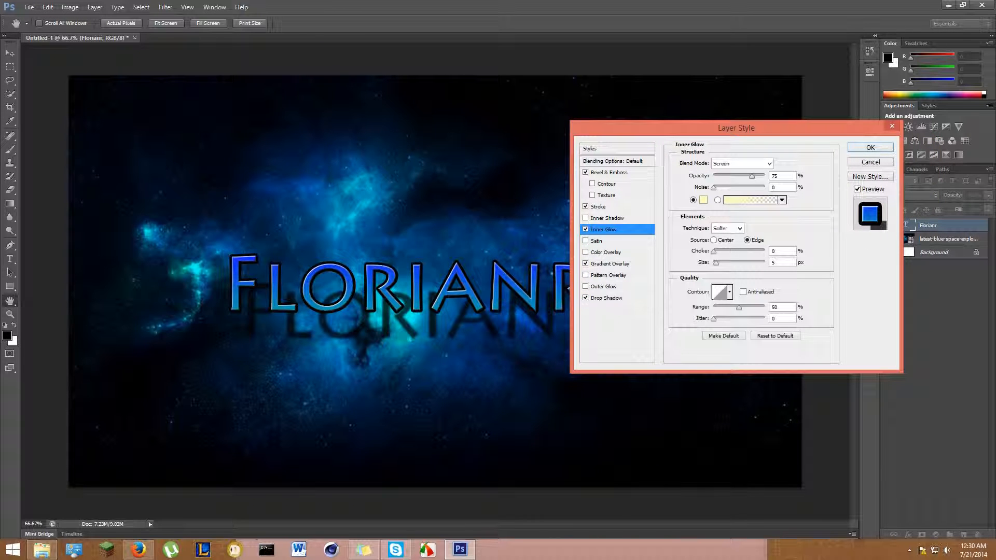
mouse_move(716, 263)
mouse_down()
mouse_move(735, 263)
mouse_move(713, 263)
mouse_up()
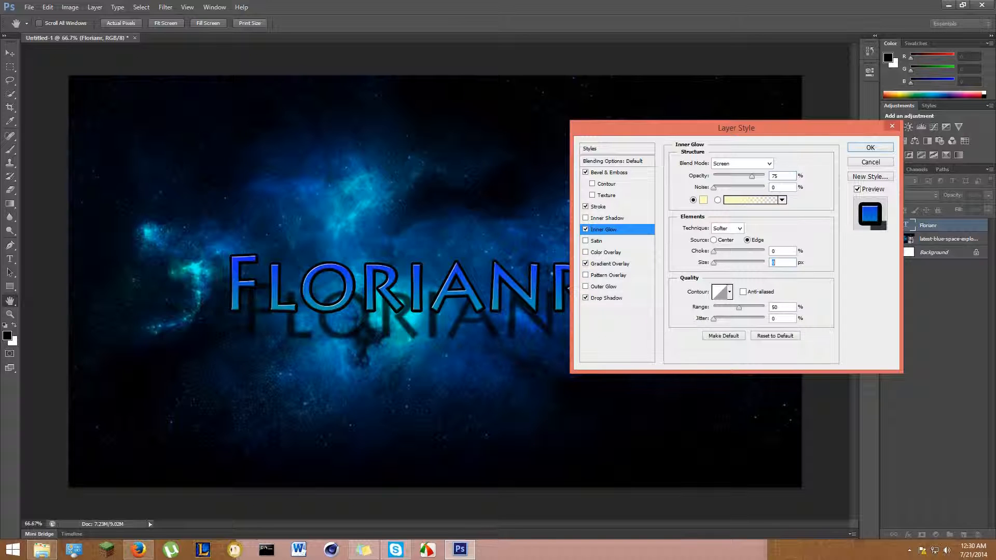
click(585, 229)
click(607, 218)
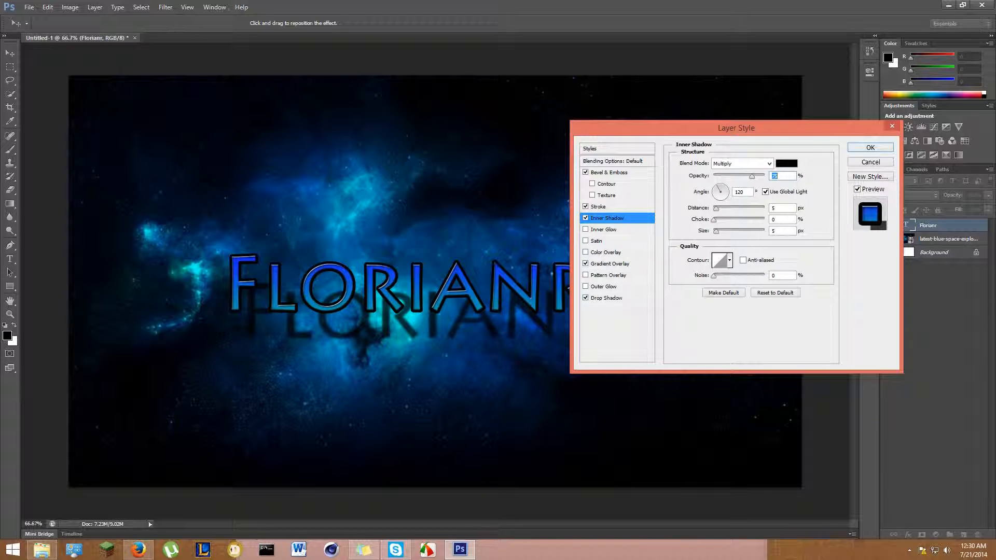
click(585, 218)
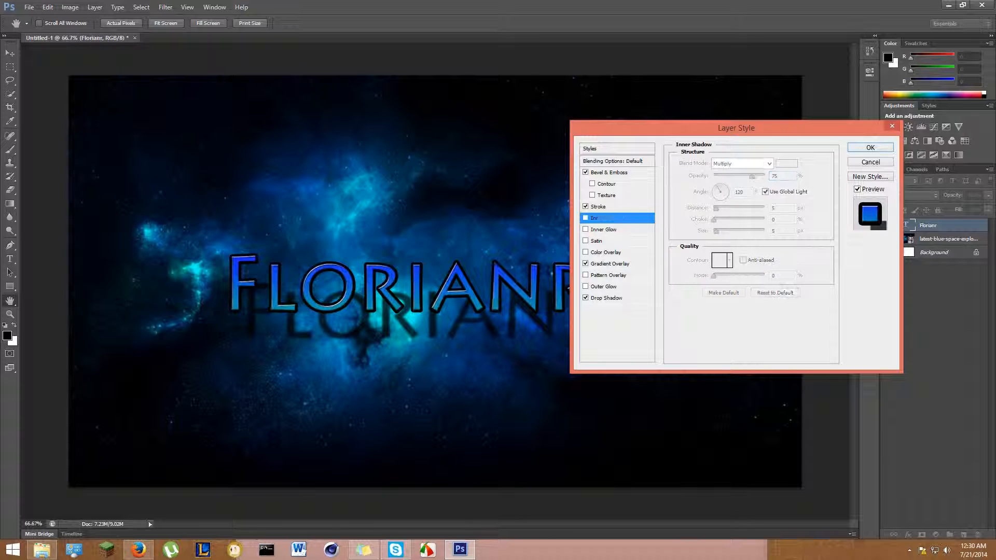
click(592, 195)
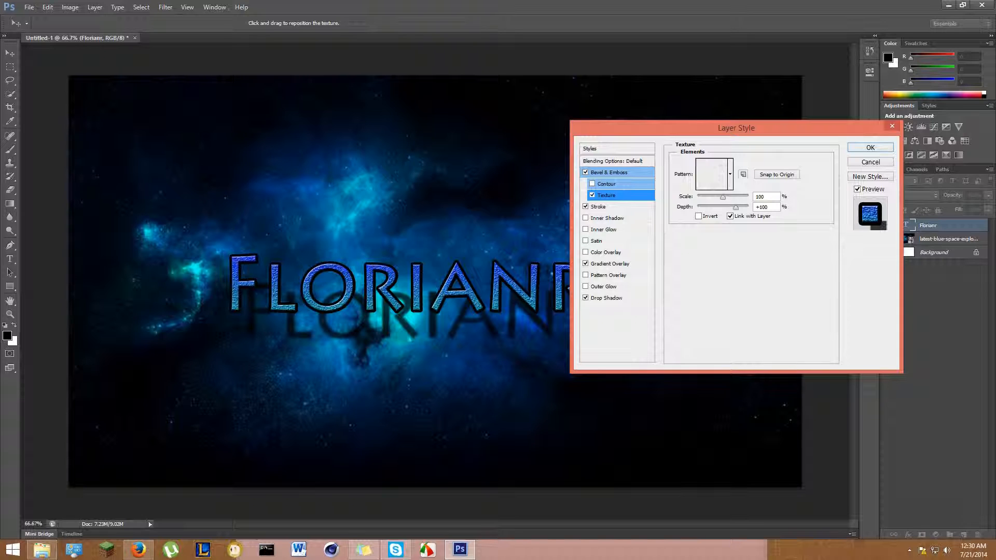
click(592, 195)
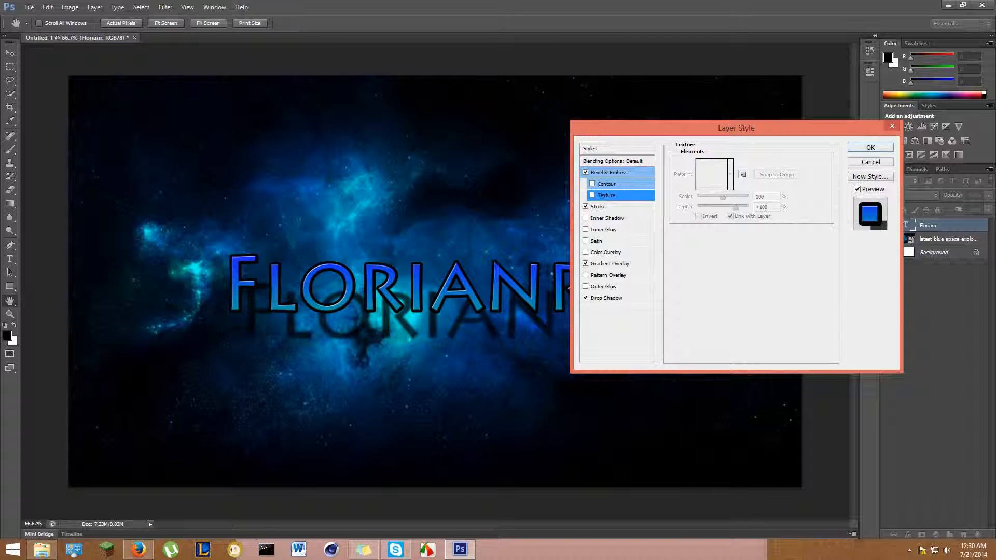
Apply the layer style settings to the title text
key(Return)
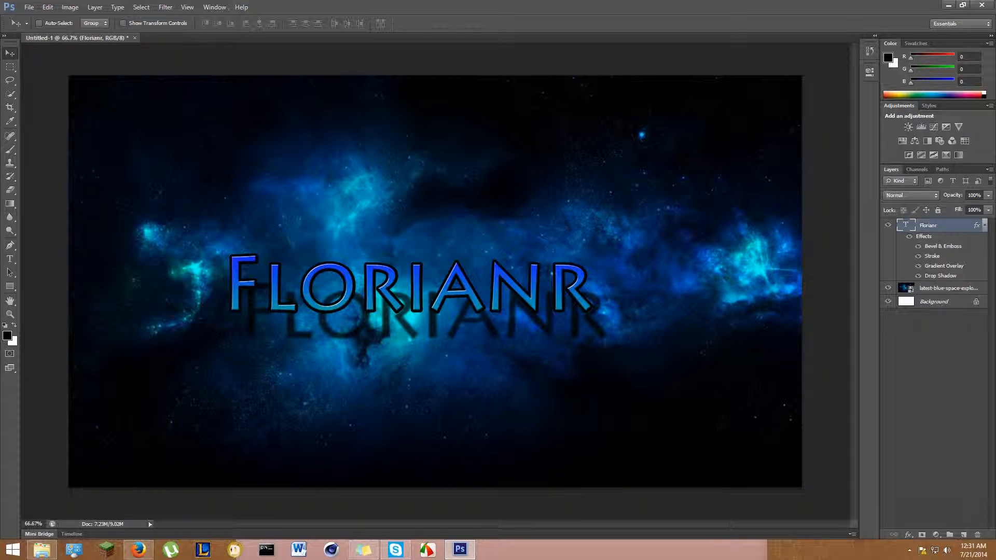
Switch to File Explorer and open the Photoshop Custom Textures folder of the Monk7Mad 1K graphics pack inside GFX's Styling folder
click(42, 549)
drag(466, 263, 756, 179)
click(558, 208)
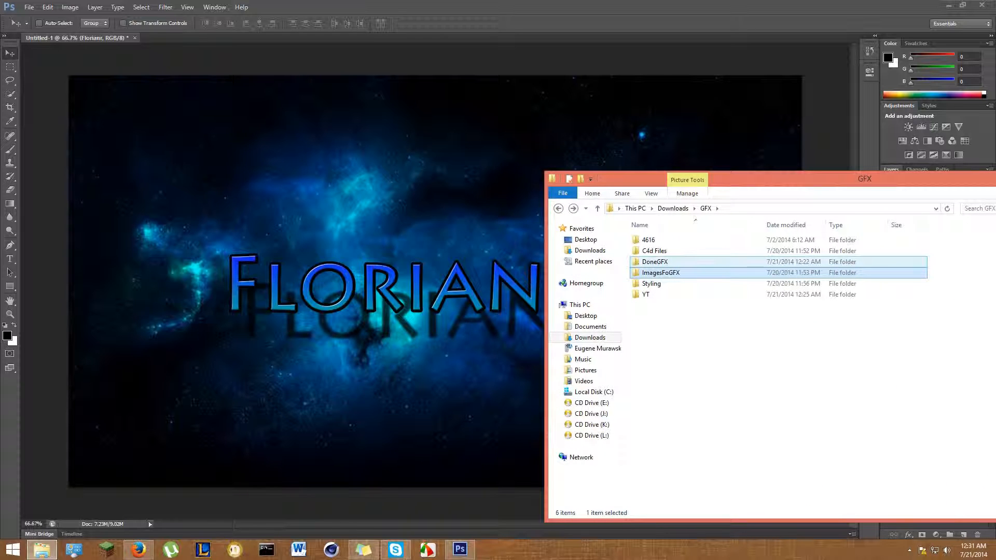
double_click(654, 262)
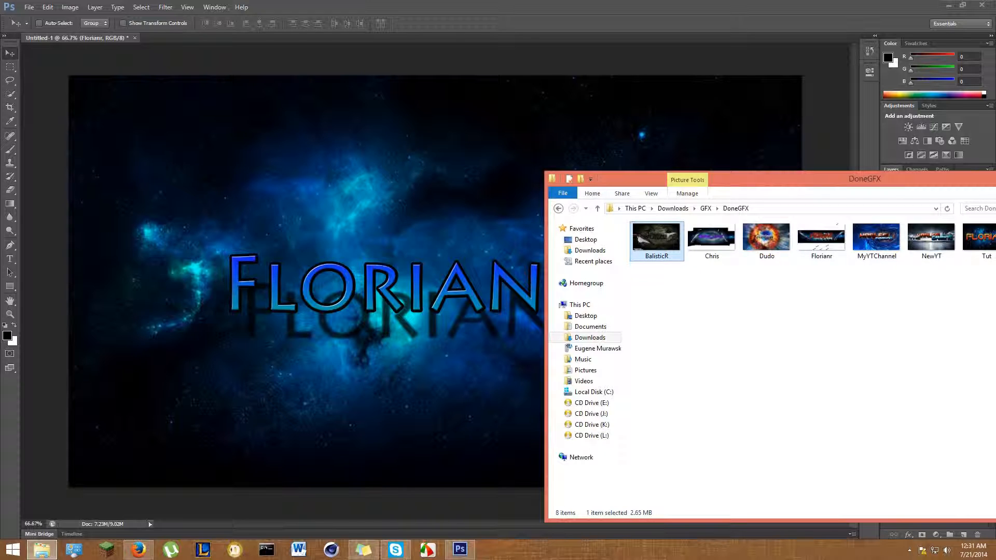
click(558, 208)
double_click(808, 284)
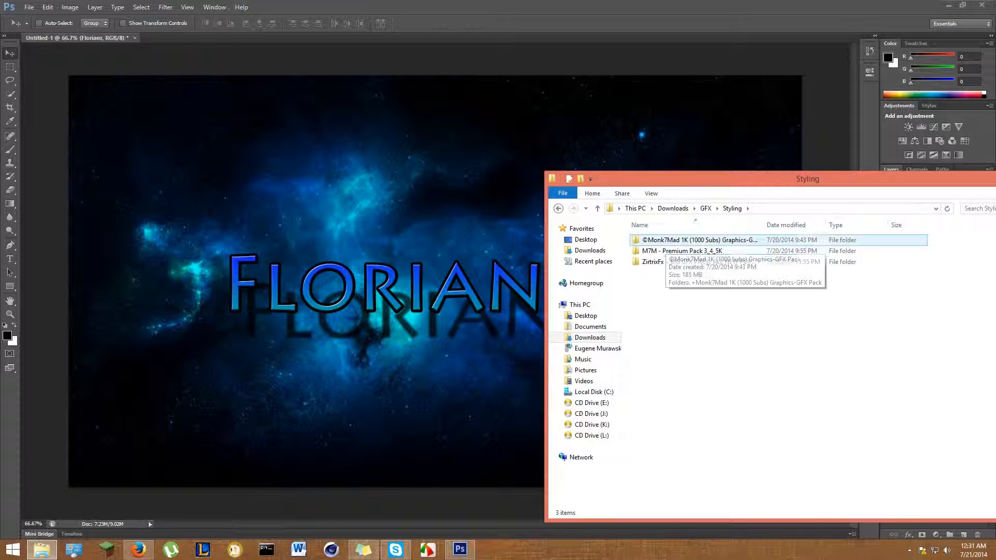
double_click(674, 240)
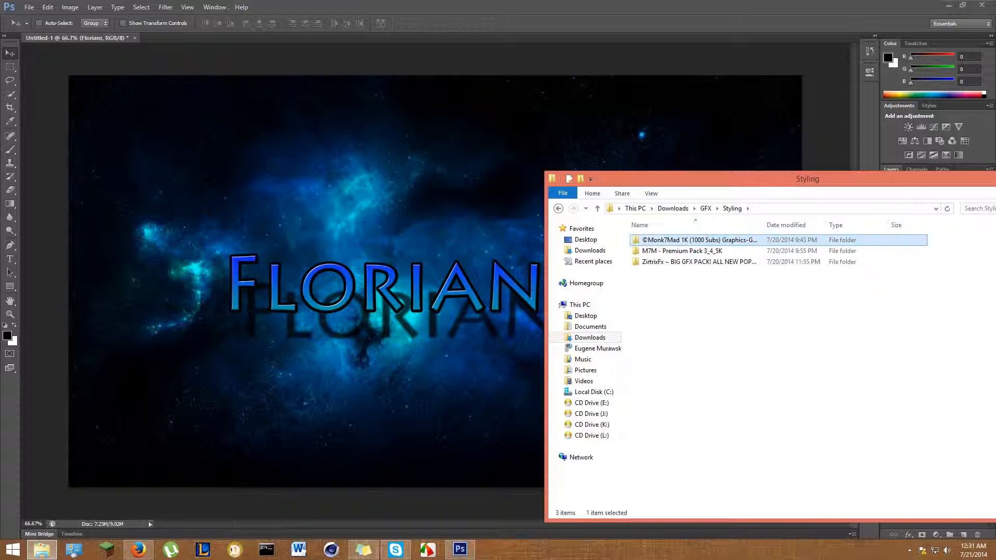
double_click(675, 240)
double_click(669, 250)
double_click(669, 240)
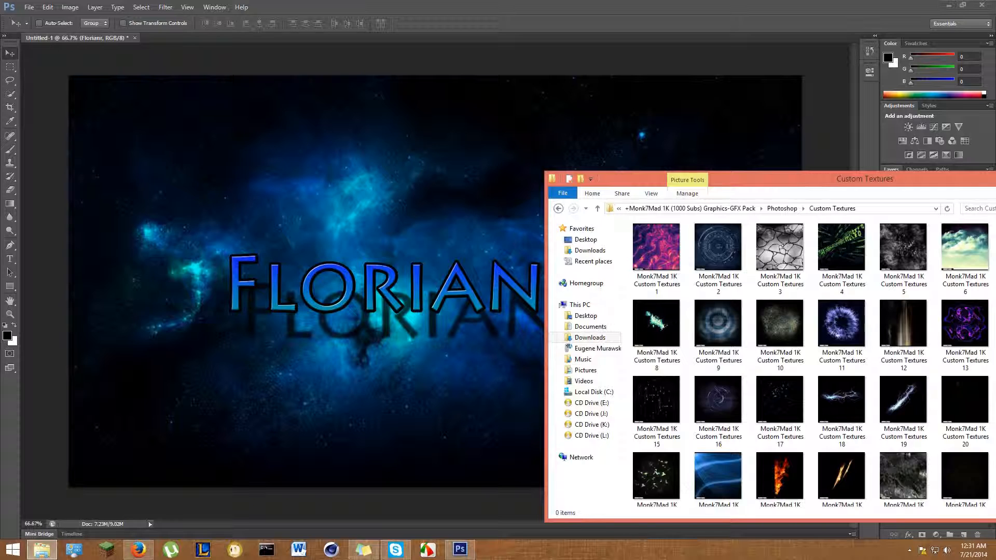
Arrange the Custom Textures folder window over the document so that part of the canvas stays reachable
drag(838, 178, 725, 0)
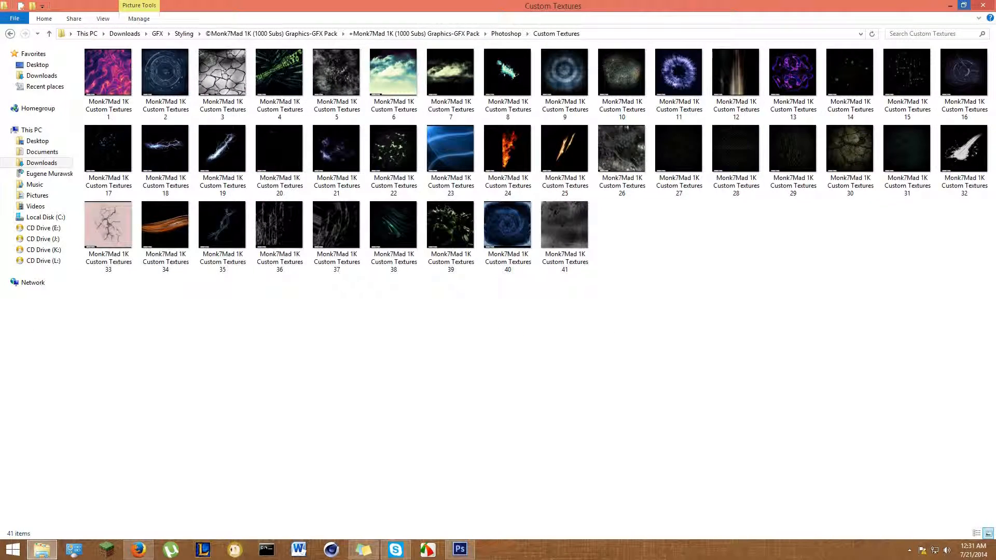
click(949, 4)
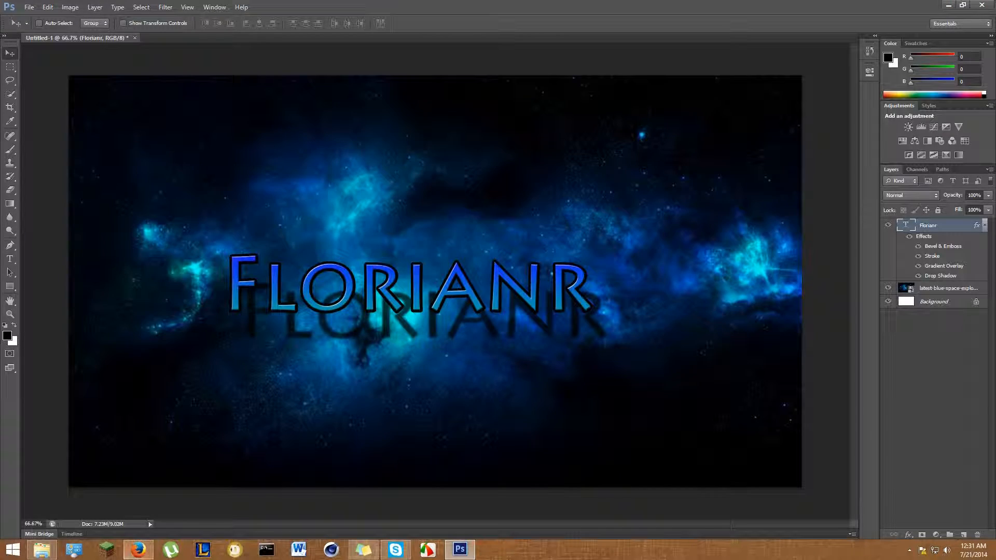
click(41, 550)
click(963, 5)
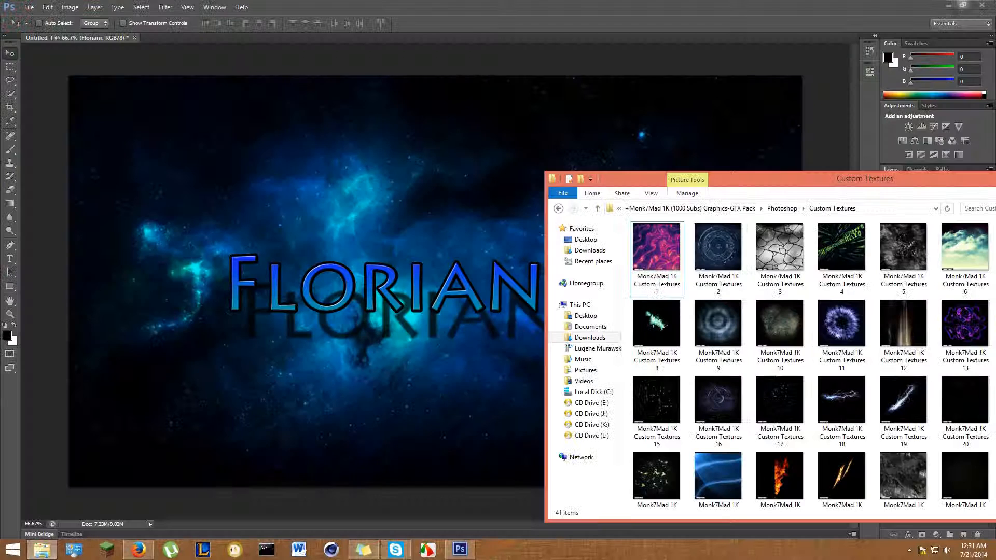
drag(825, 179, 682, 22)
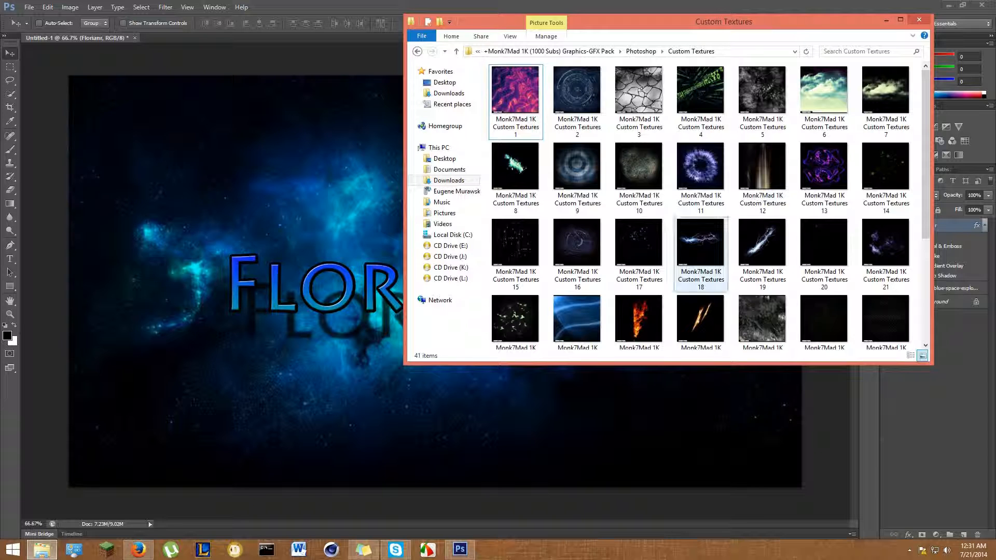
Try placing Monk7Mad 1K Custom Textures 22 in the banner document
drag(514, 327, 363, 306)
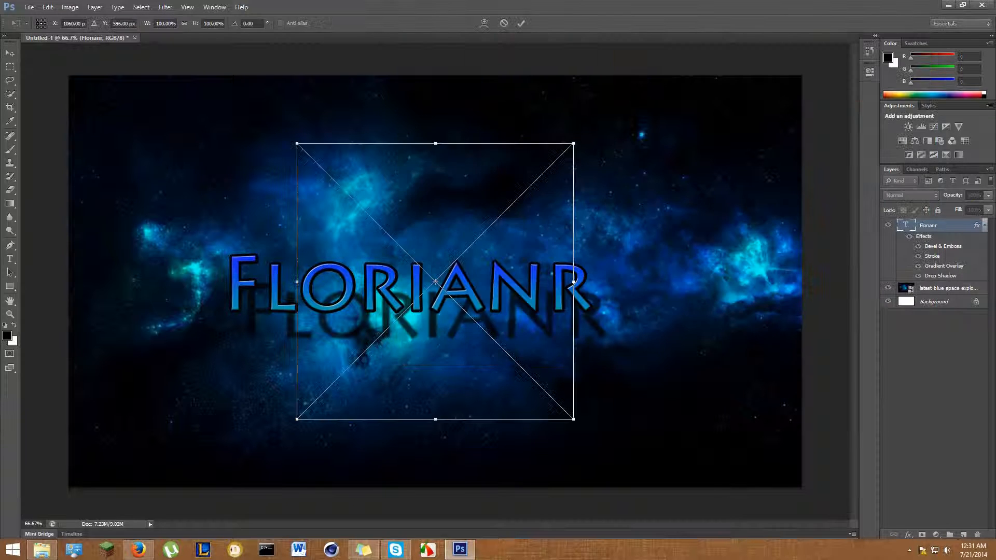
right_click(482, 283)
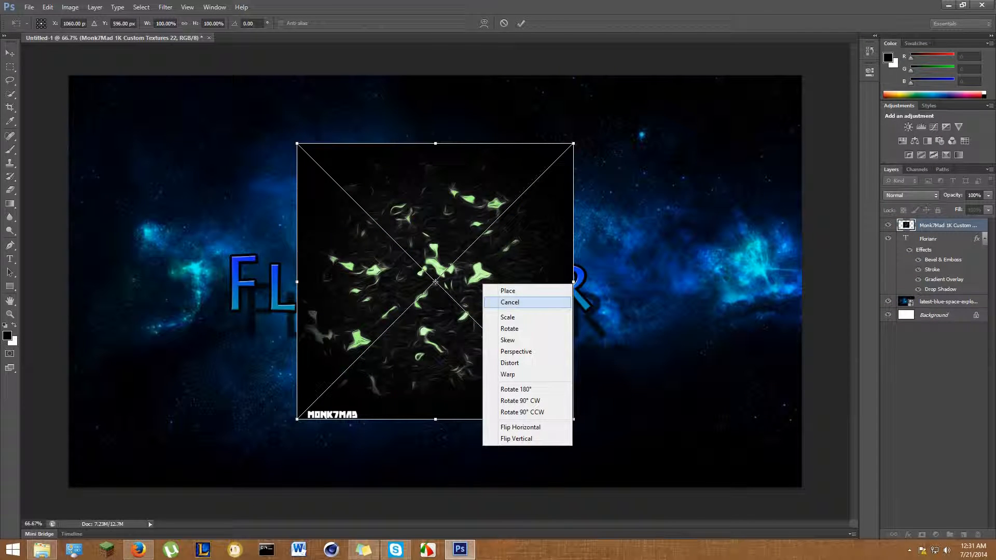
click(511, 302)
Try placing Monk7Mad 1K Custom Textures 17 from the texture folder in the banner document
click(41, 549)
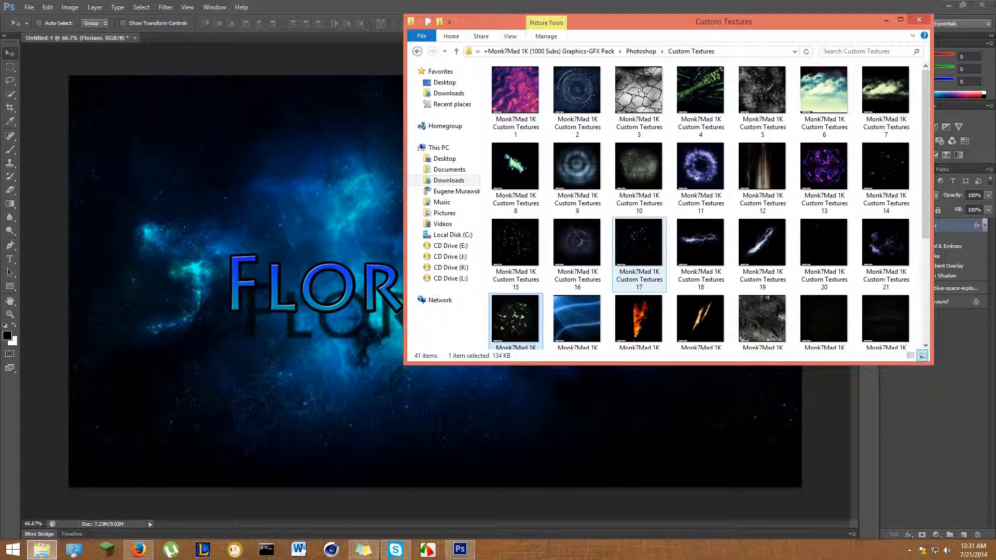
drag(632, 238, 408, 308)
right_click(504, 279)
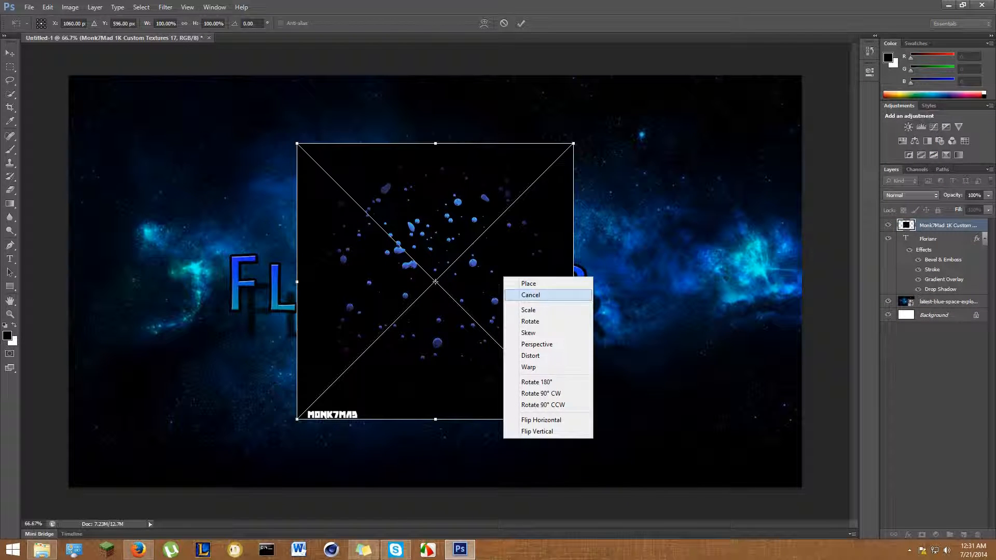
key(Escape)
drag(504, 280, 528, 282)
right_click(543, 275)
click(566, 293)
Place Monk7Mad 1K Custom Textures 15 in the banner, stretched to fill the whole canvas at 265% width and 149% height
click(42, 549)
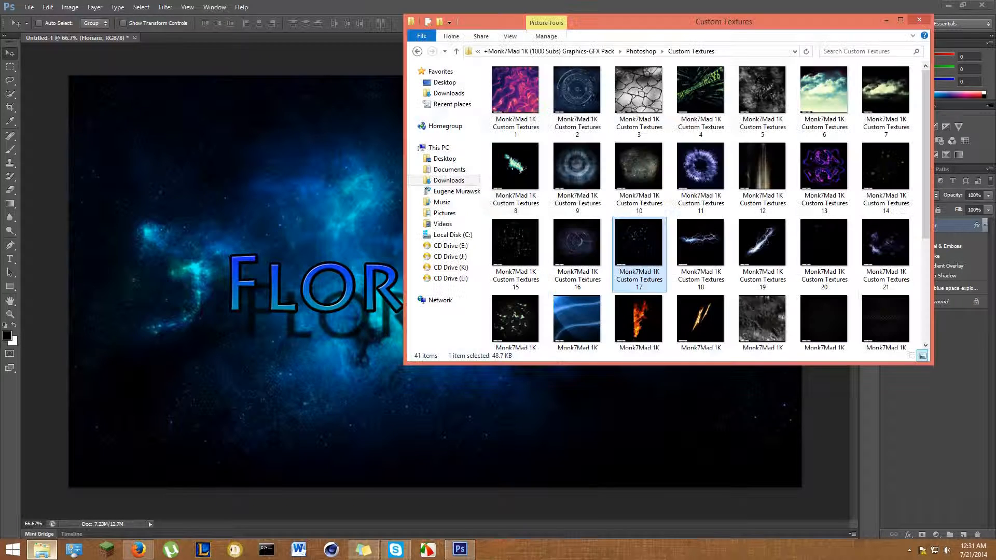
drag(515, 243, 436, 280)
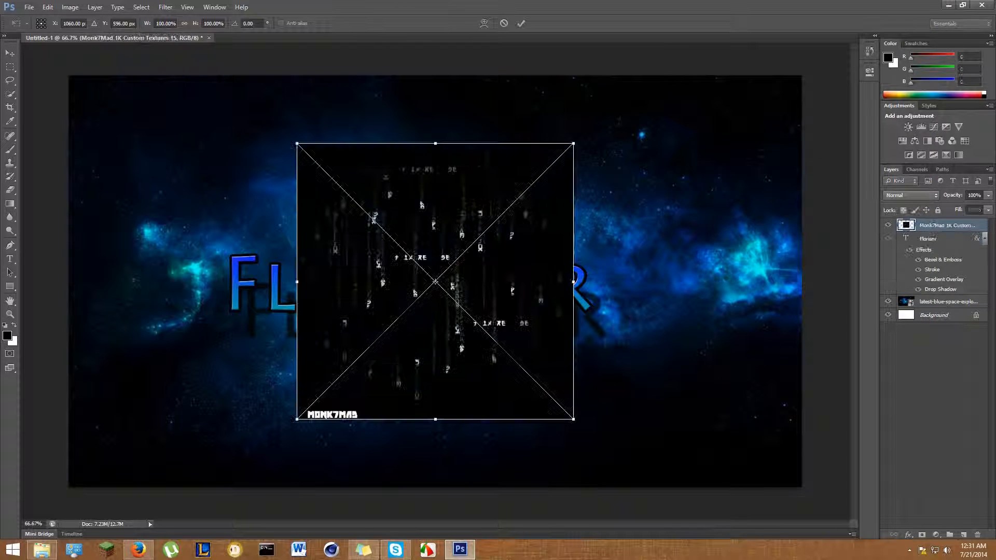
drag(573, 282, 801, 281)
drag(549, 419, 549, 487)
drag(297, 315, 69, 315)
drag(435, 143, 435, 75)
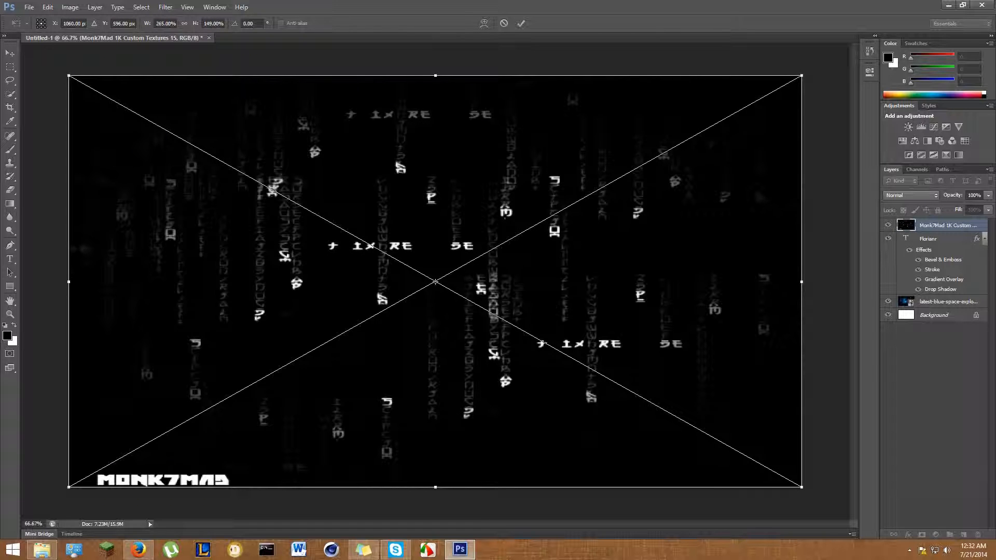
right_click(665, 128)
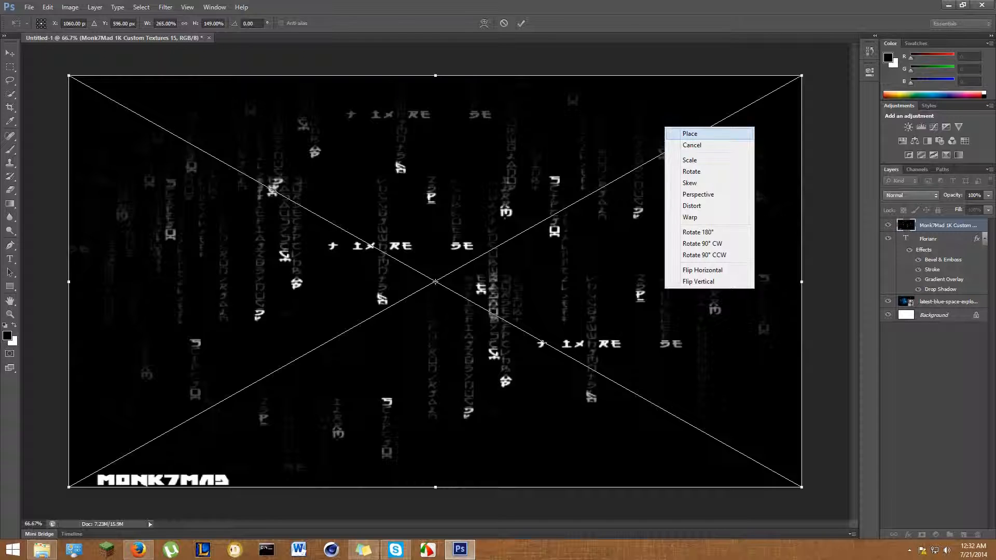
click(689, 134)
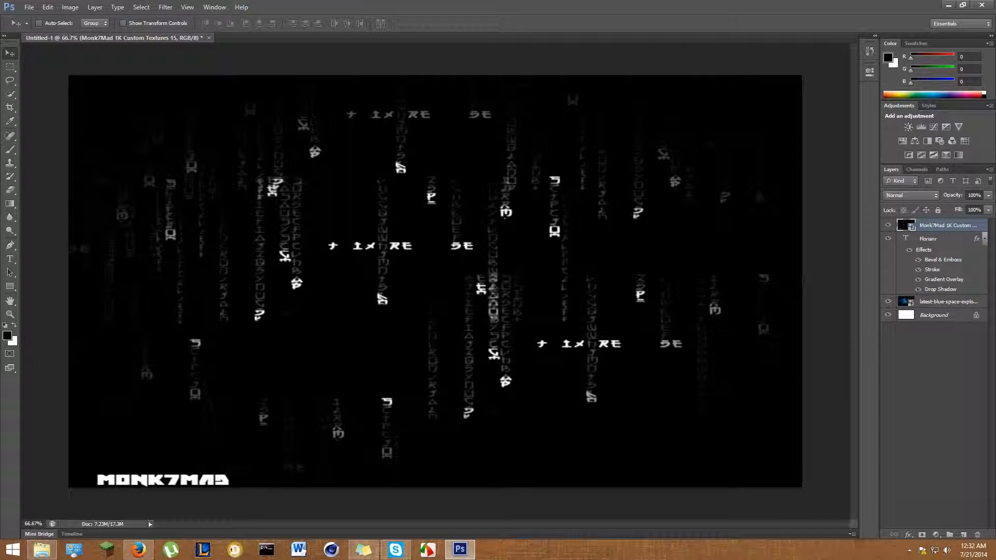
Set the texture layer's blend mode to Exclusion and move the name title layer above it
click(911, 195)
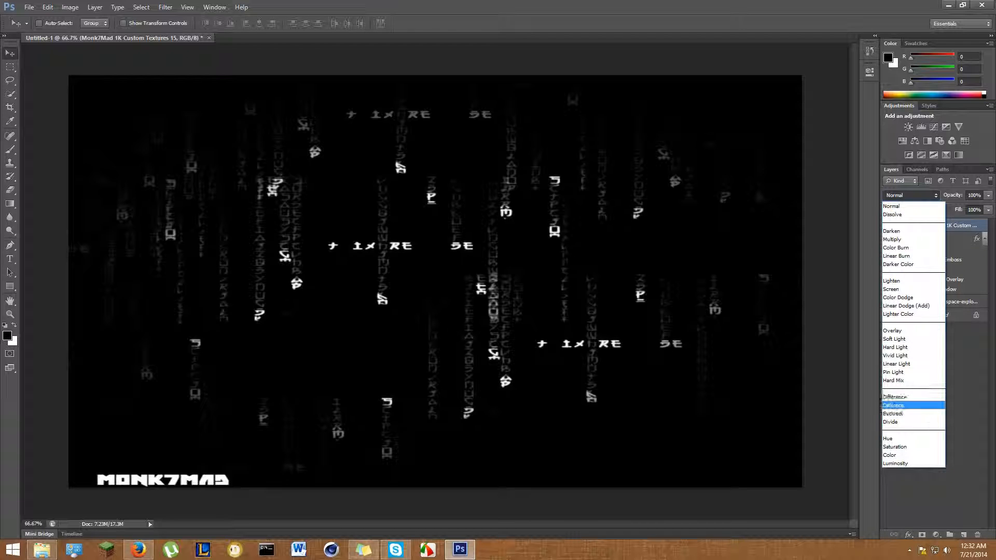
click(903, 405)
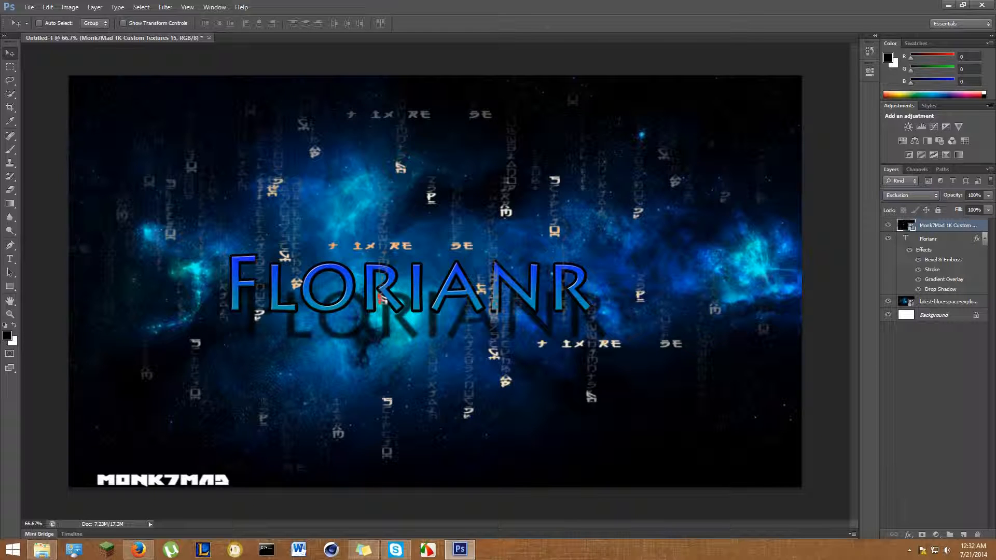
drag(941, 239, 942, 222)
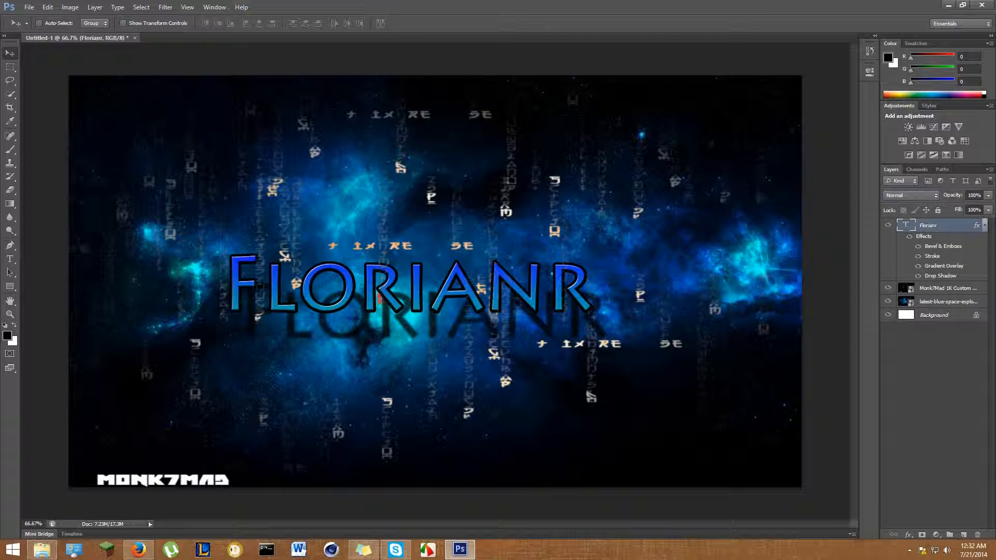
Reposition the name title around the centre of the canvas
drag(479, 312, 479, 287)
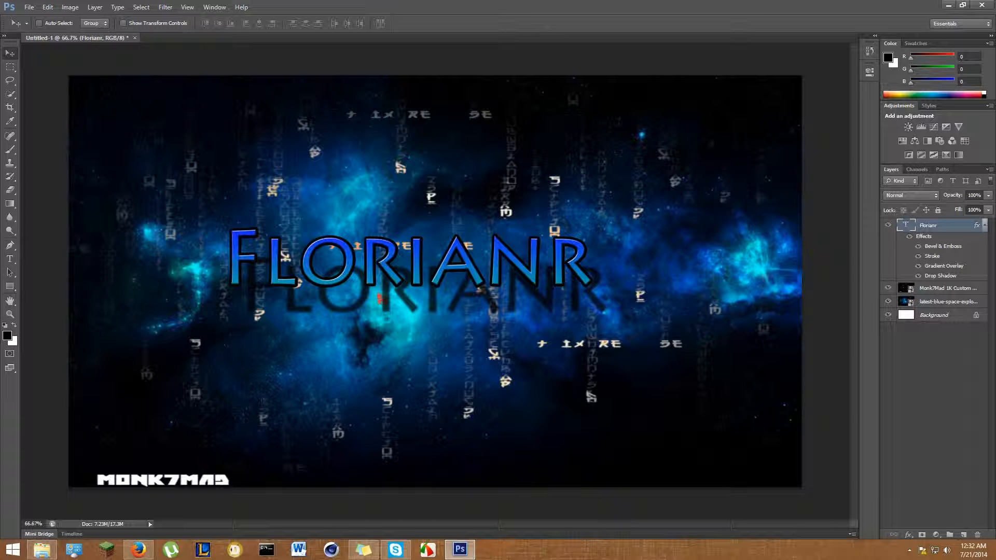
drag(369, 254, 400, 282)
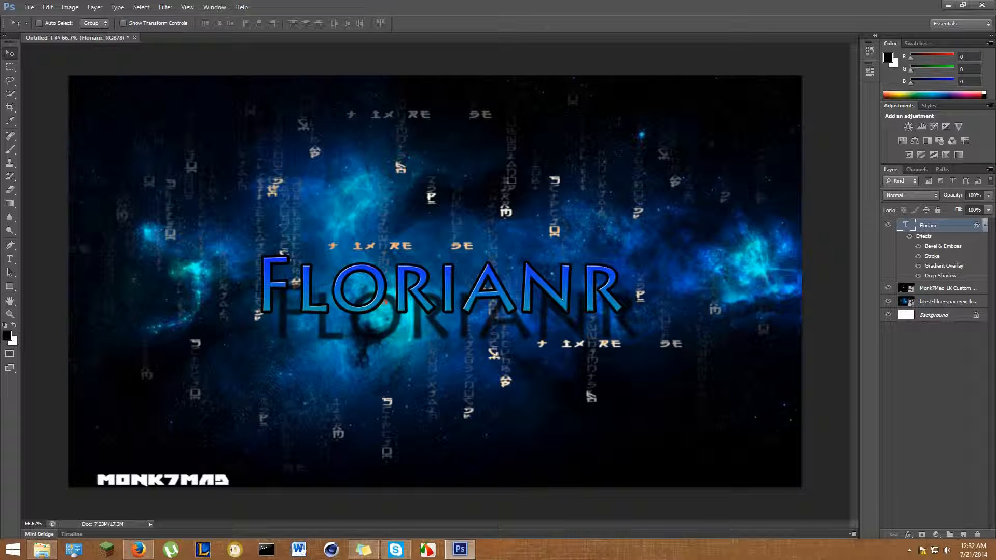
drag(222, 259, 154, 260)
drag(357, 291, 429, 266)
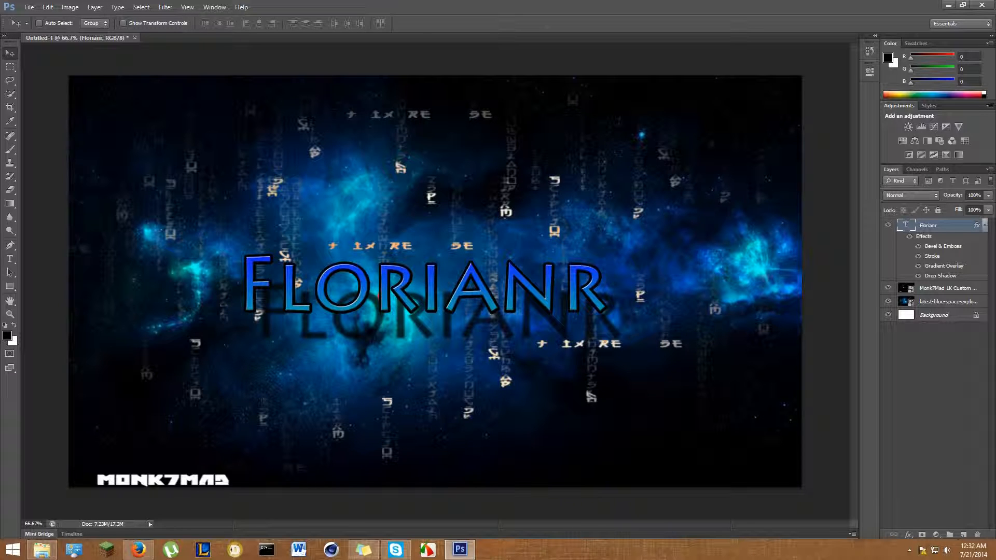
Change the name title's font to Kill The Noise
click(10, 258)
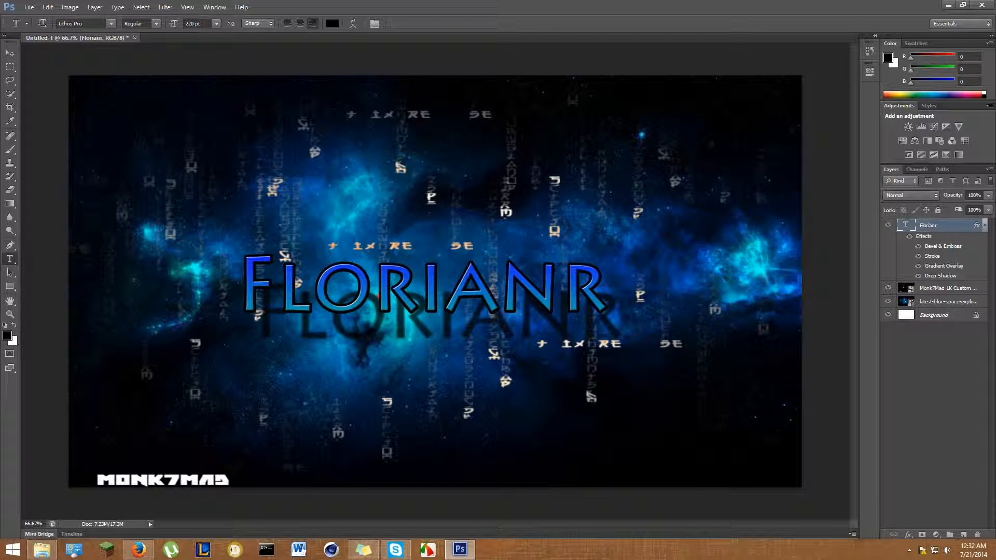
click(82, 24)
click(111, 23)
scroll(102, 151, up, 3)
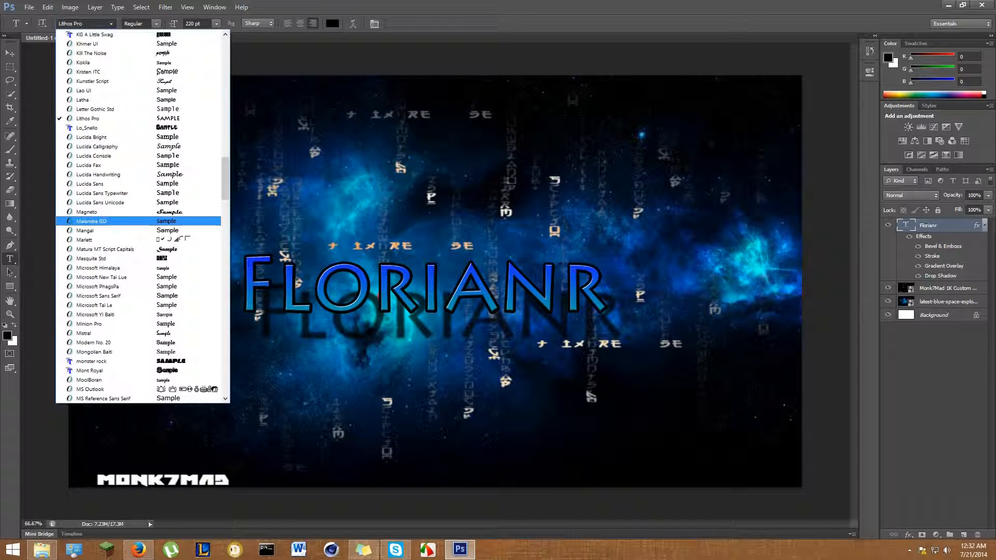
scroll(91, 137, up, 2)
click(90, 90)
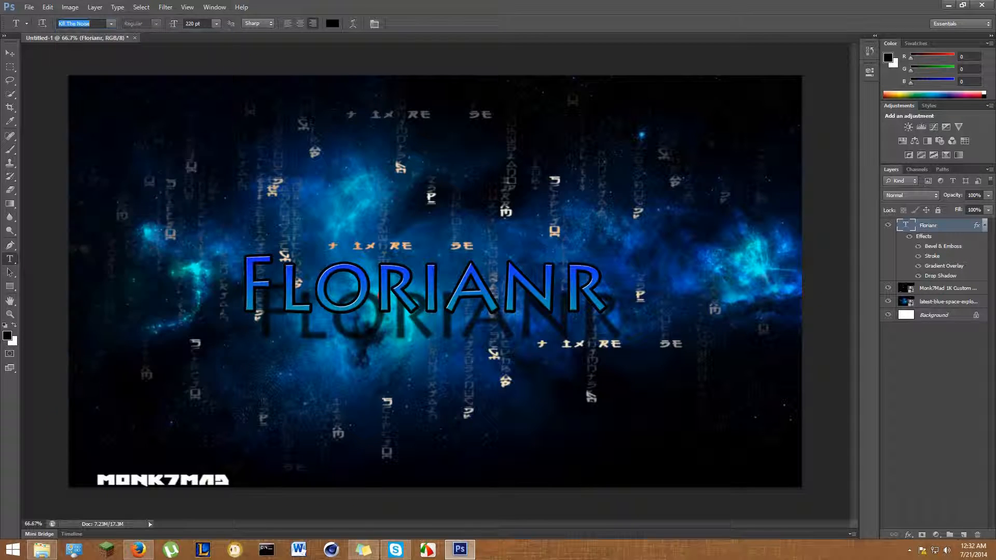
Add a small second text layer with the same name at 60 pt in the canvas's upper-left area
click(123, 206)
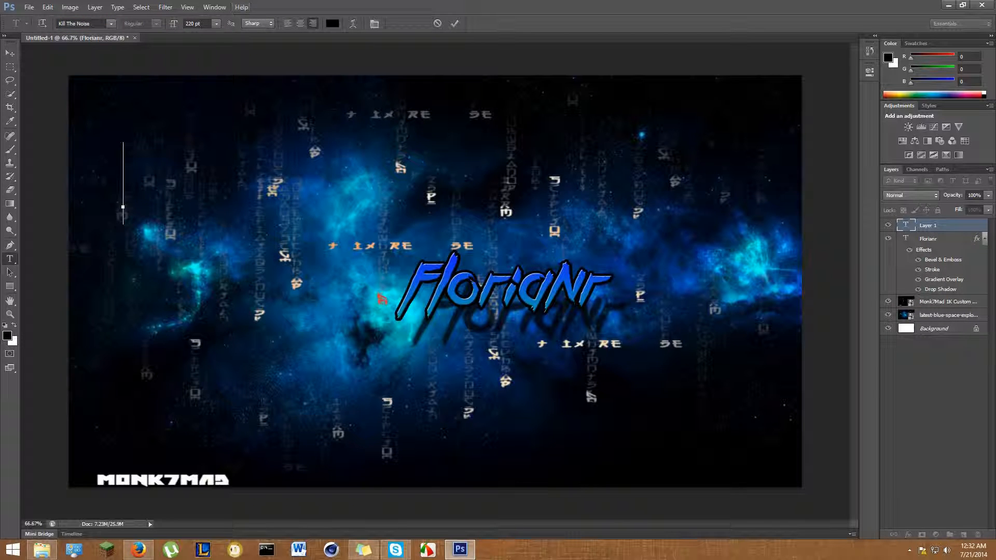
key(BackSpace)
text(30)
key(Return)
click(189, 24)
text(60)
key(Return)
text(...)
click(10, 54)
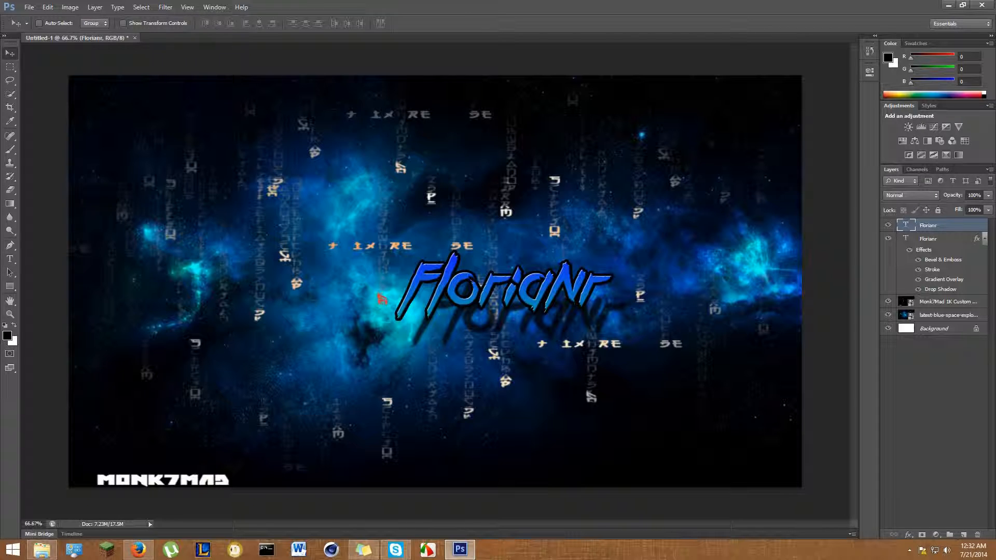
Apply an Inner Glow with default settings to the small name text and move it into the canvas's upper-left corner
right_click(975, 225)
click(905, 165)
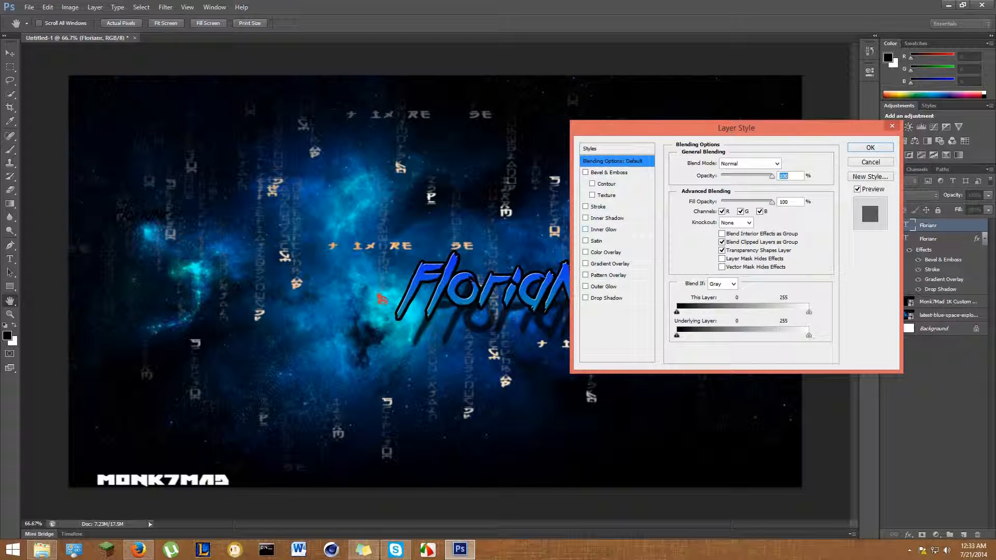
click(603, 229)
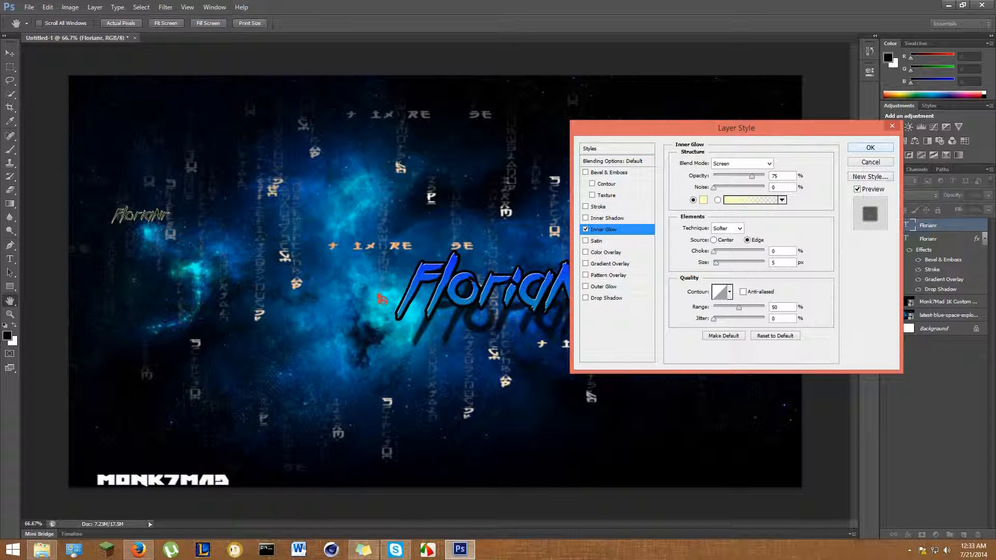
key(Return)
drag(140, 215, 108, 92)
Select the large name title and shift it left and slightly up on the canvas
mouse_move(468, 285)
mouse_down()
mouse_move(339, 272)
mouse_move(463, 286)
mouse_up()
ctrl+click(560, 302)
drag(560, 302, 452, 282)
Change the large name title's font to monster rock and move it back to the centre of the canvas
click(9, 258)
double_click(377, 297)
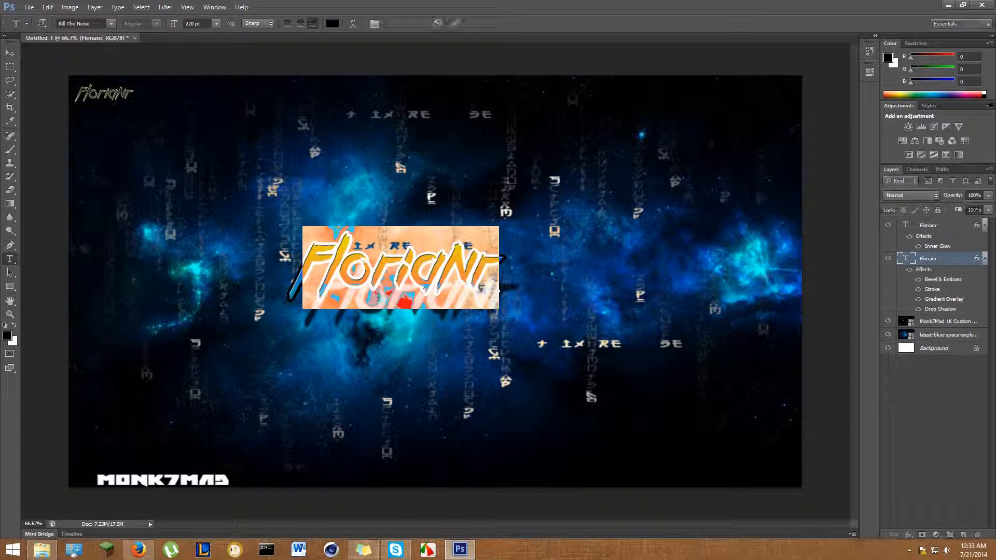
click(111, 24)
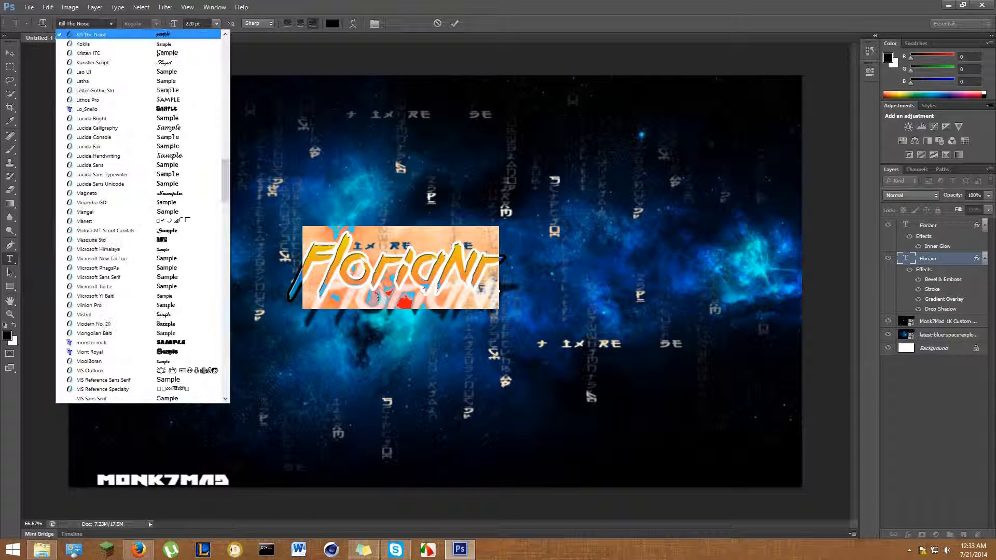
key(Up)
key(Up)
key(Up)
key(Up)
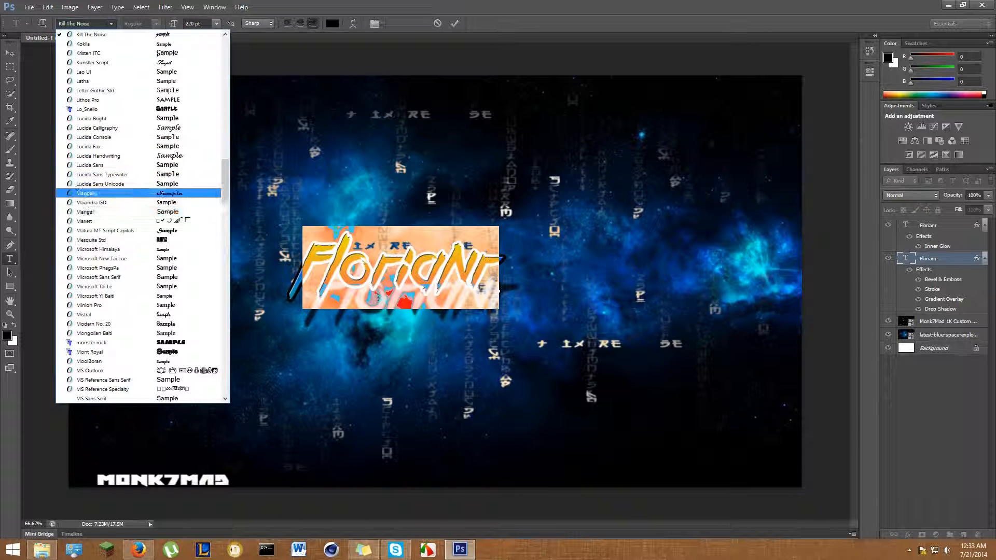
key(Down)
key(Down)
key(Down)
key(Down)
key(Down)
key(Down)
key(Down)
key(Down)
key(Down)
key(Down)
key(Down)
key(Down)
key(Down)
key(Down)
key(Down)
key(Down)
key(Down)
key(Down)
key(Down)
key(Down)
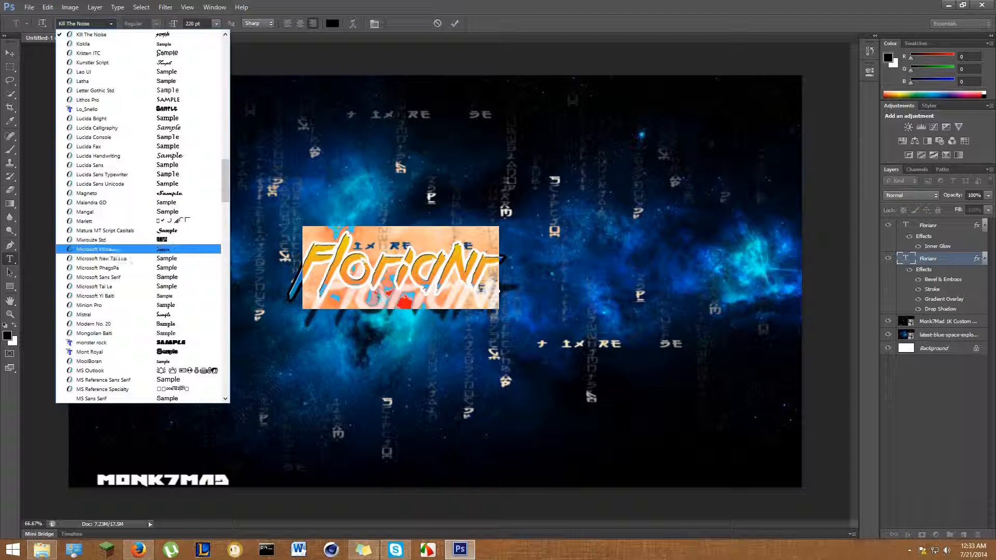
key(Up)
key(Up)
key(Up)
key(Up)
key(Down)
key(Return)
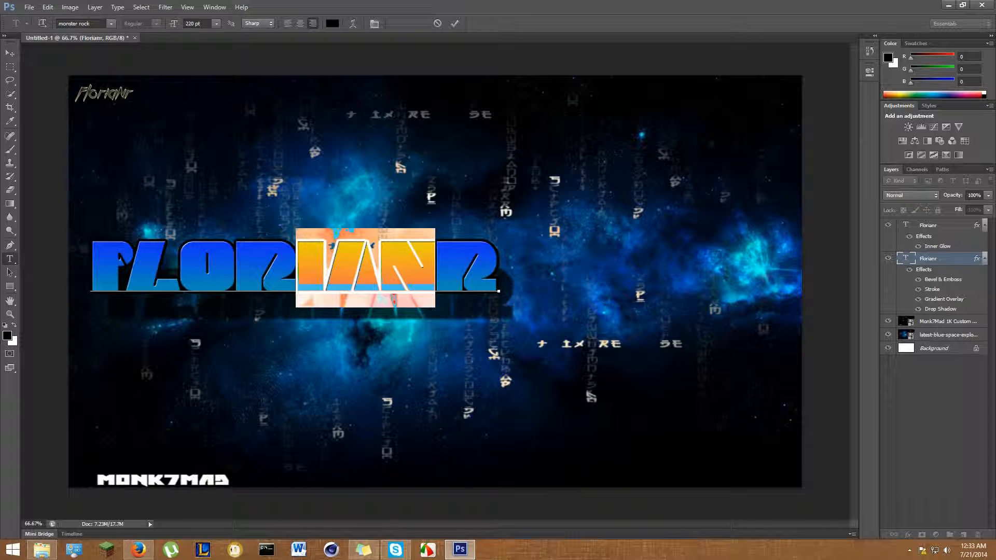
click(10, 53)
drag(296, 272, 418, 258)
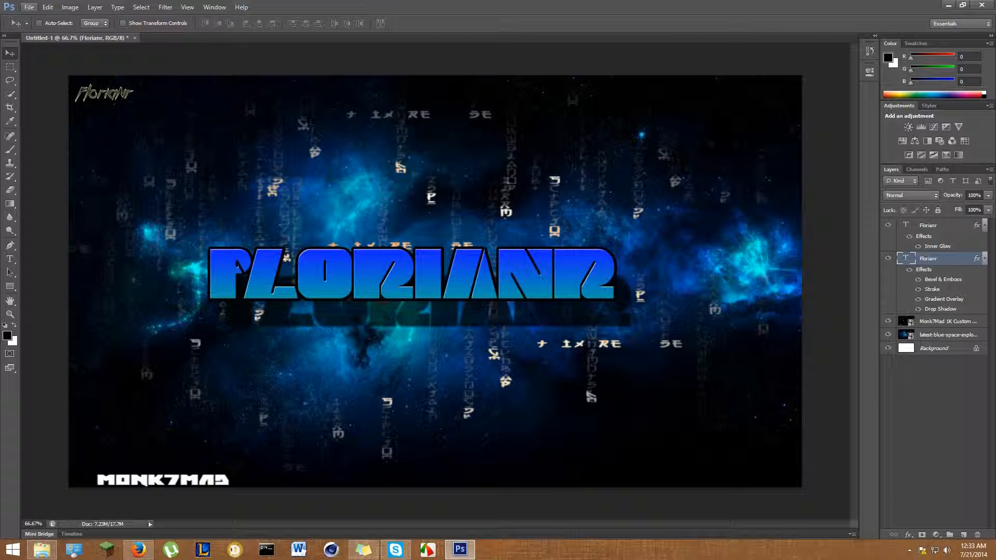
Save the banner as a PNG copy in the Pictures folder, using the title's name as the file name
click(28, 7)
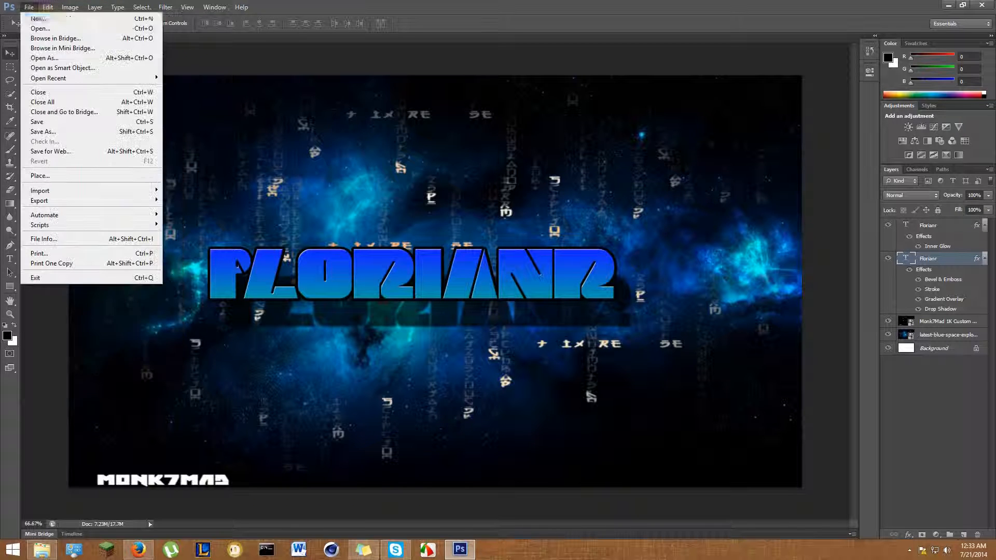
click(43, 131)
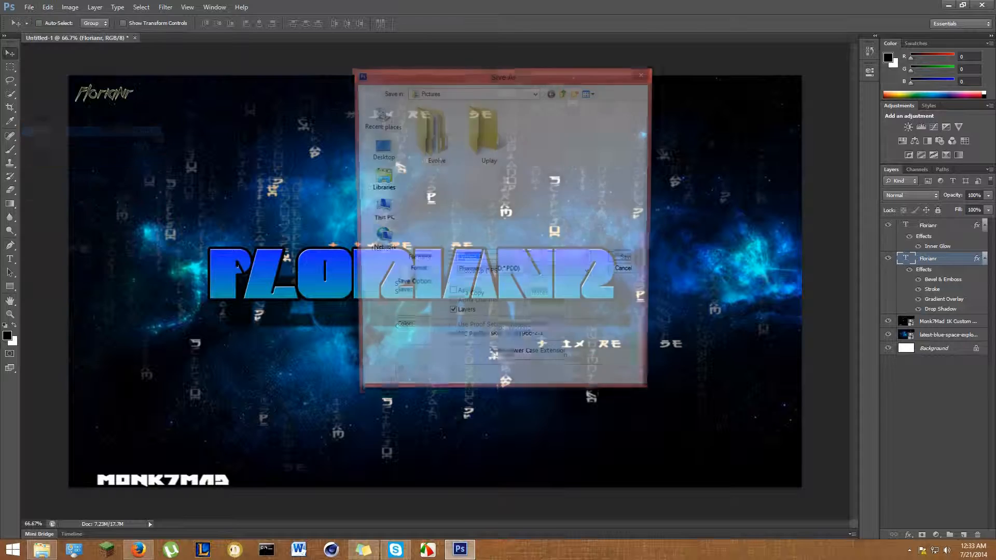
click(523, 273)
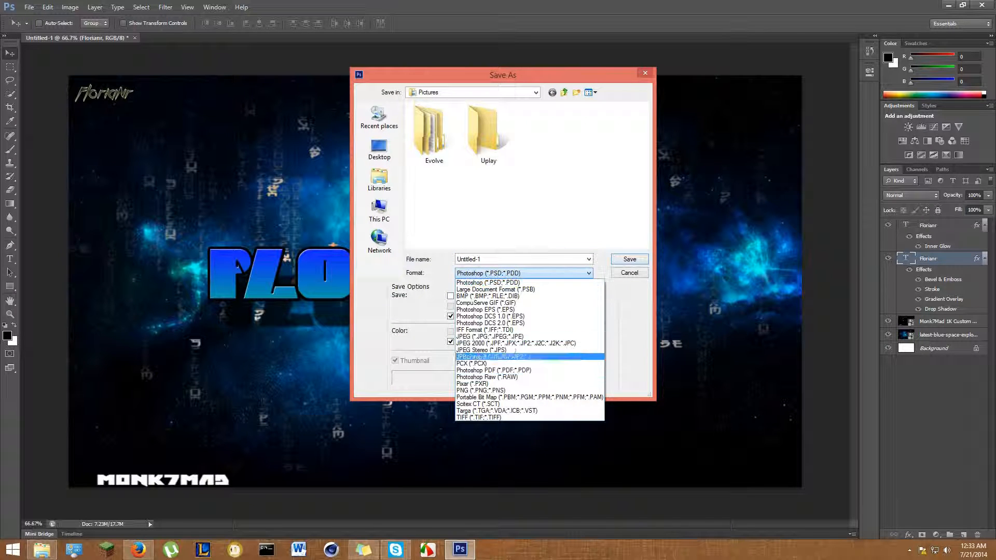
click(493, 390)
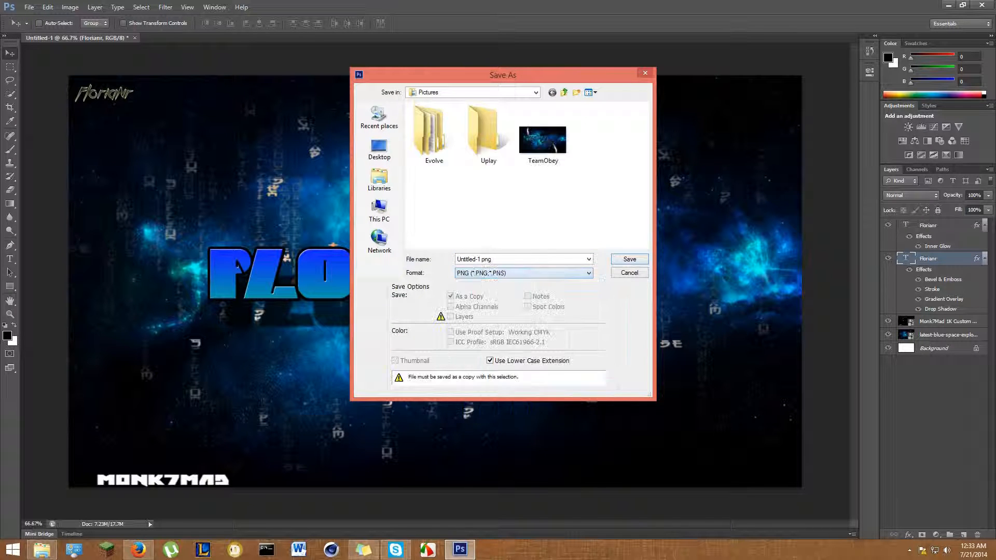
double_click(481, 259)
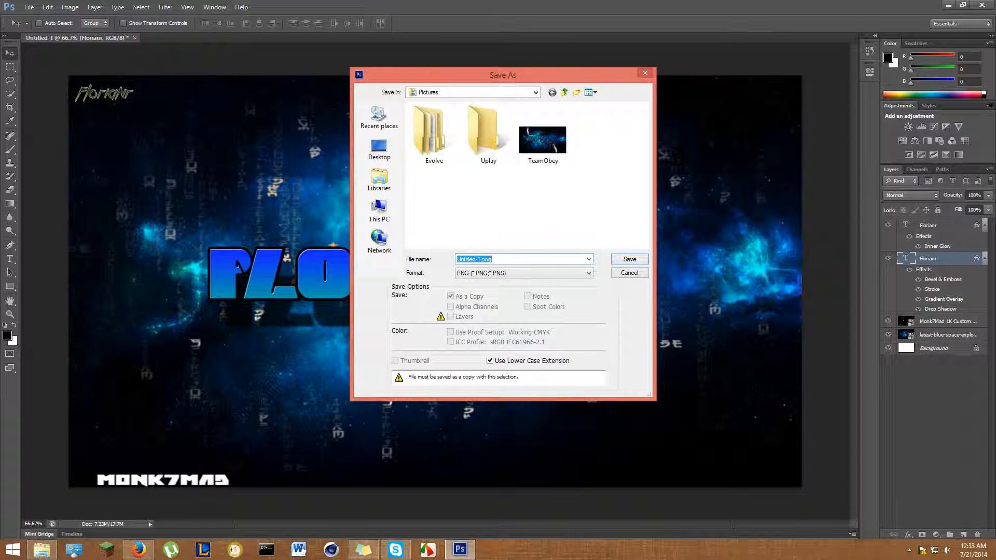
text(Florianr)
key(Return)
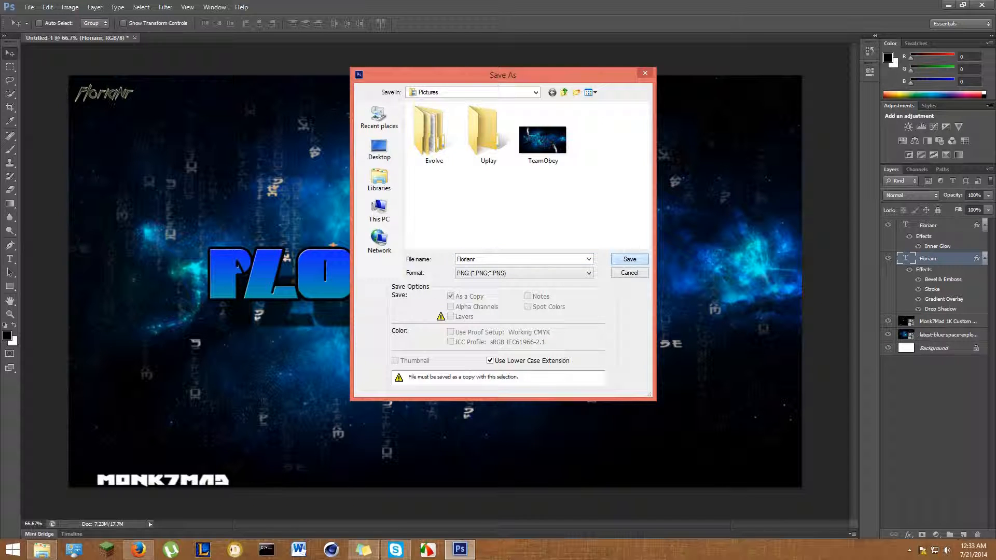
key(Return)
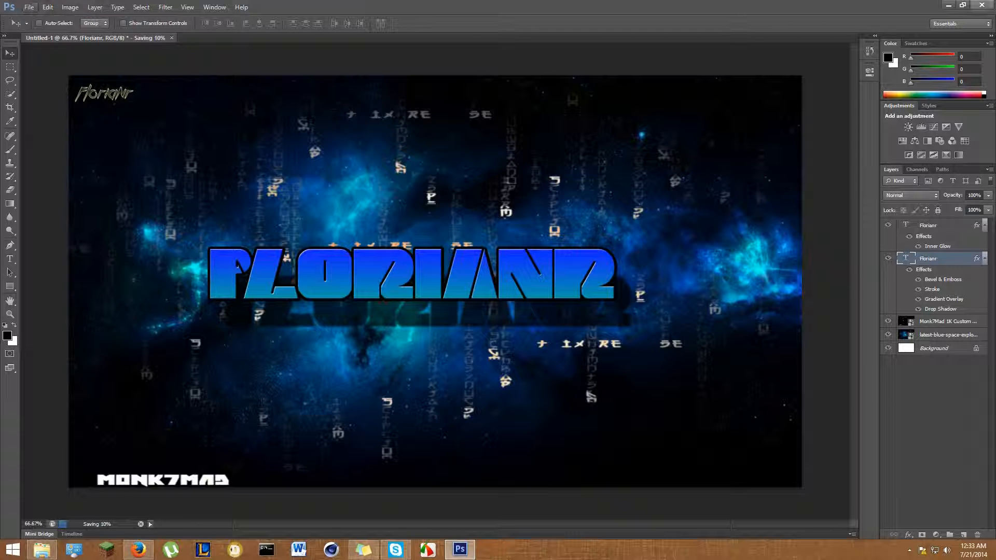
Switch to File Explorer and view the TeamObey image and the exported banner from the Pictures folder
click(41, 550)
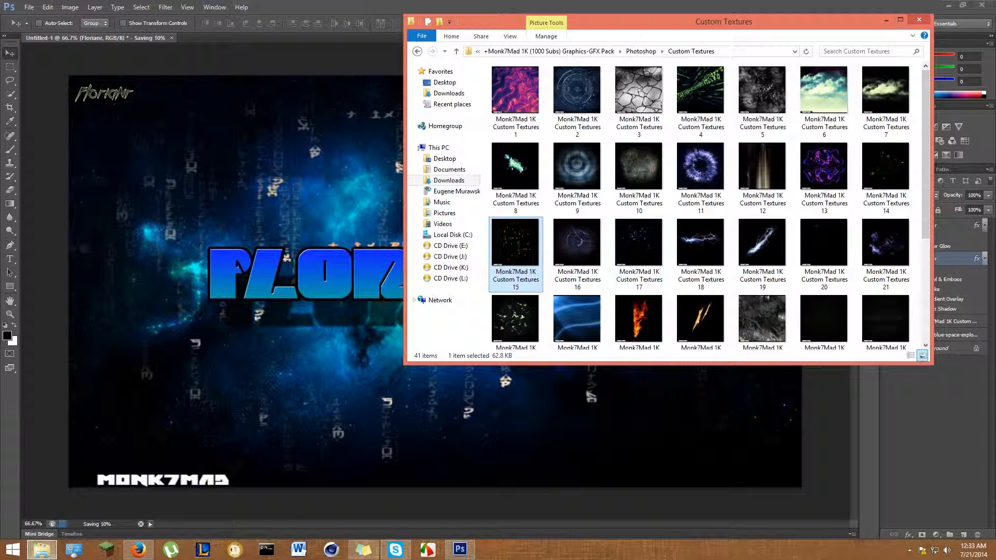
click(417, 51)
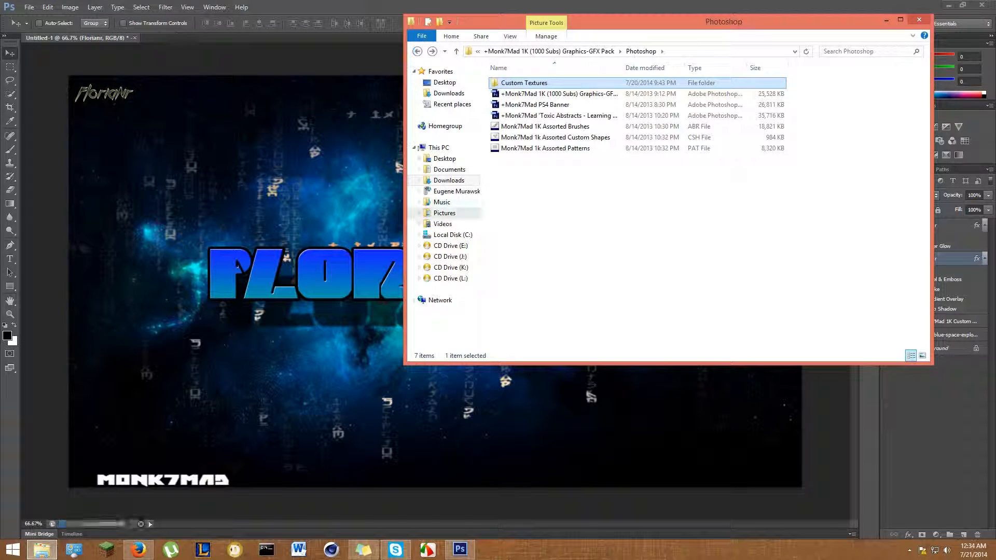
click(445, 213)
double_click(658, 95)
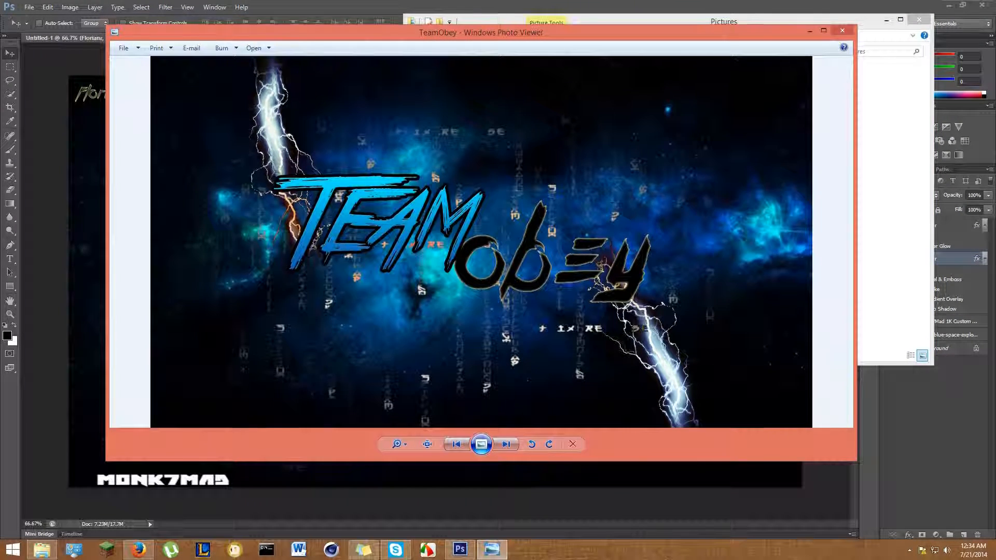
click(842, 30)
double_click(626, 95)
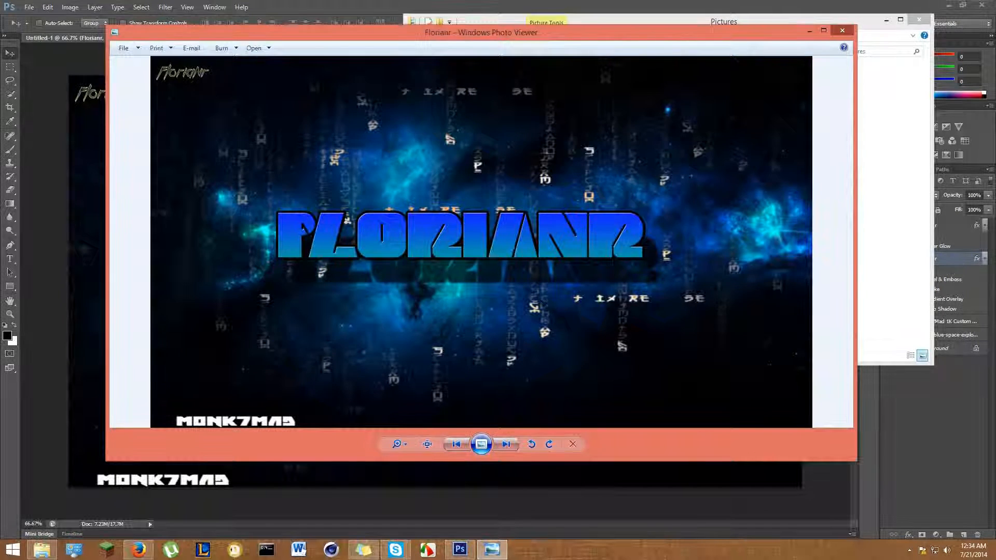
click(843, 30)
Close the Pictures folder window and exit Photoshop
click(919, 19)
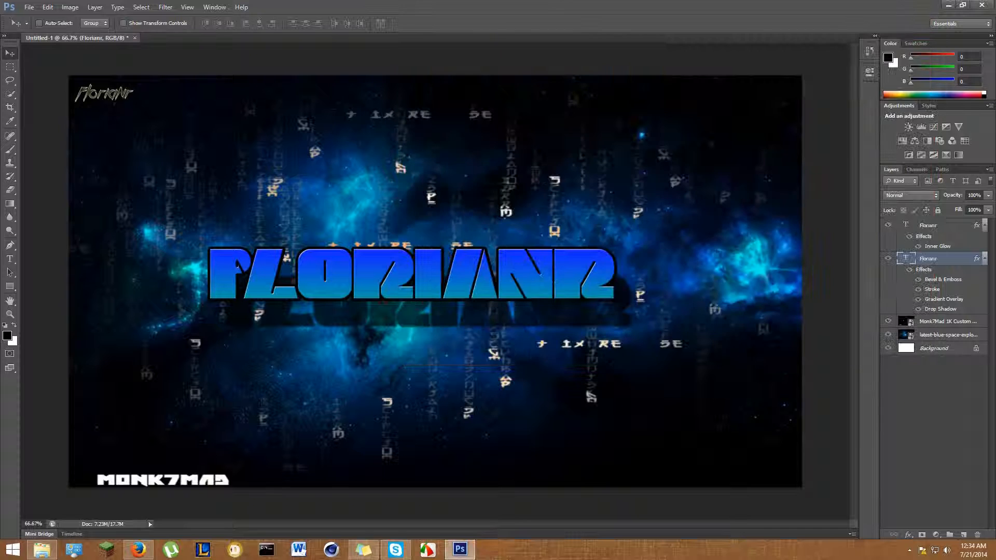
click(982, 5)
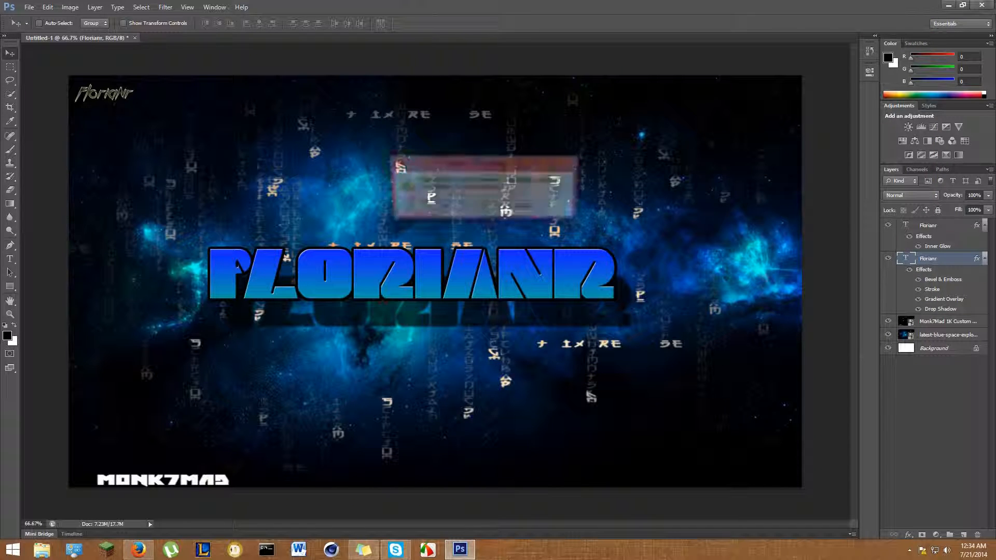